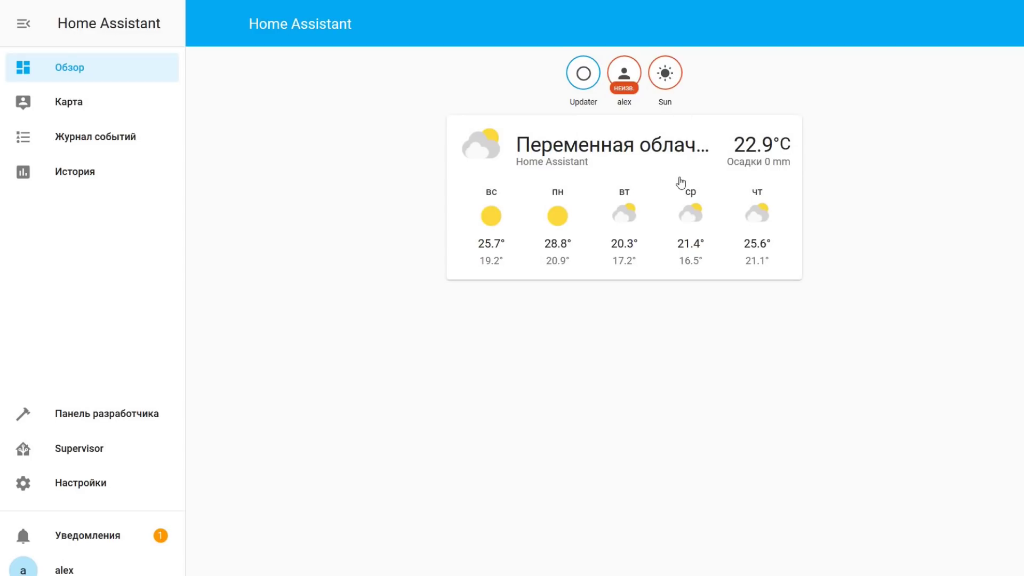
Step: Open the map of the home location and zoom out to show the area around Kyiv
click(65, 103)
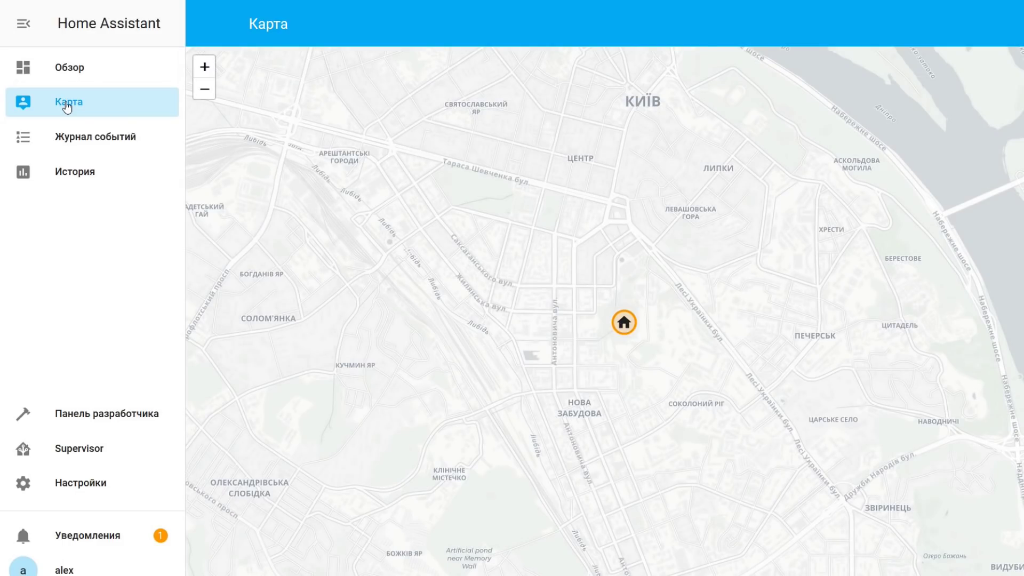
scroll(469, 297, down, 2)
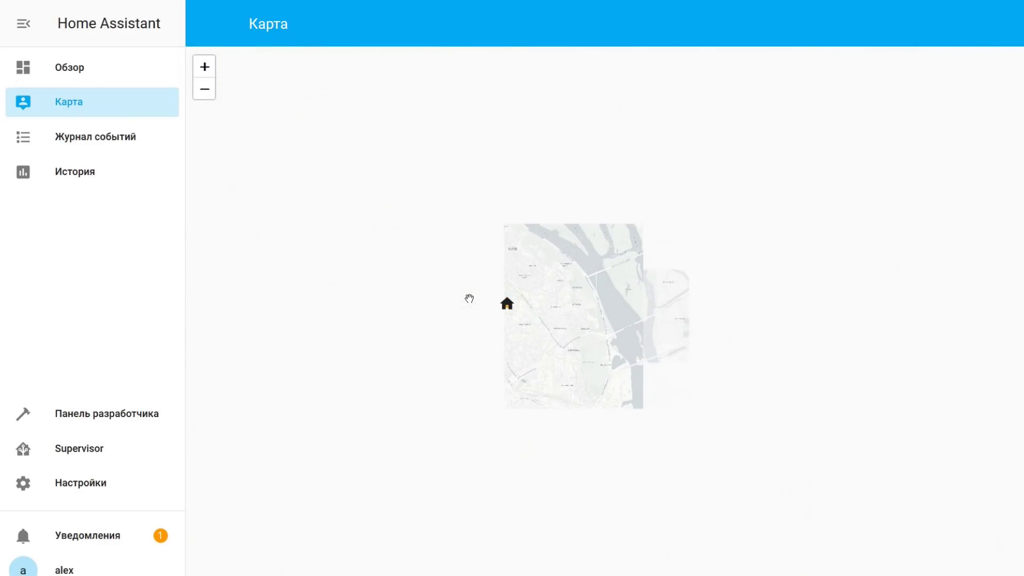
scroll(469, 298, down, 1)
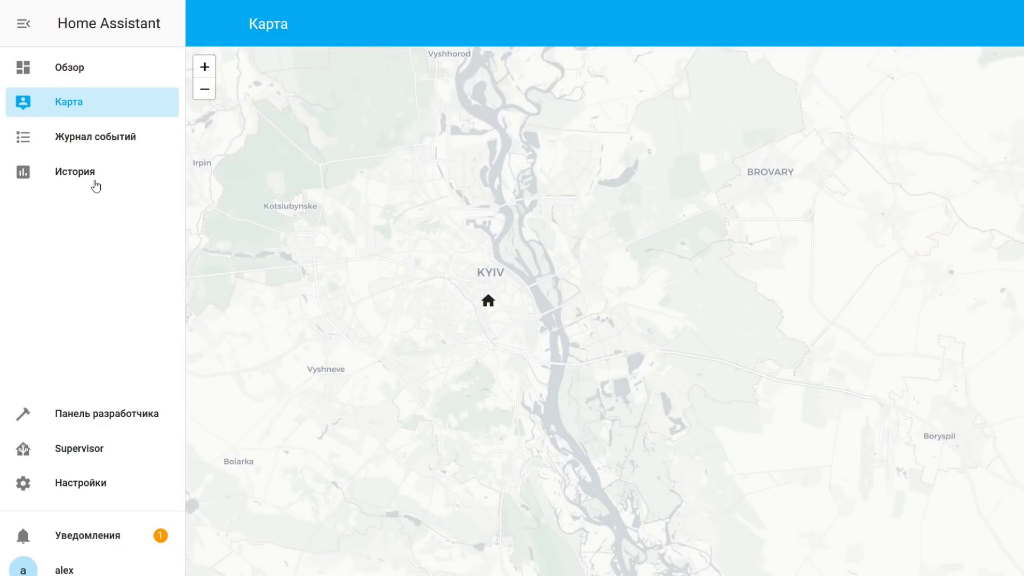
Step: Show the event log (Журнал событий) for the period from 1 September 2020 08:00 to 5 October 2020 11:00
click(96, 140)
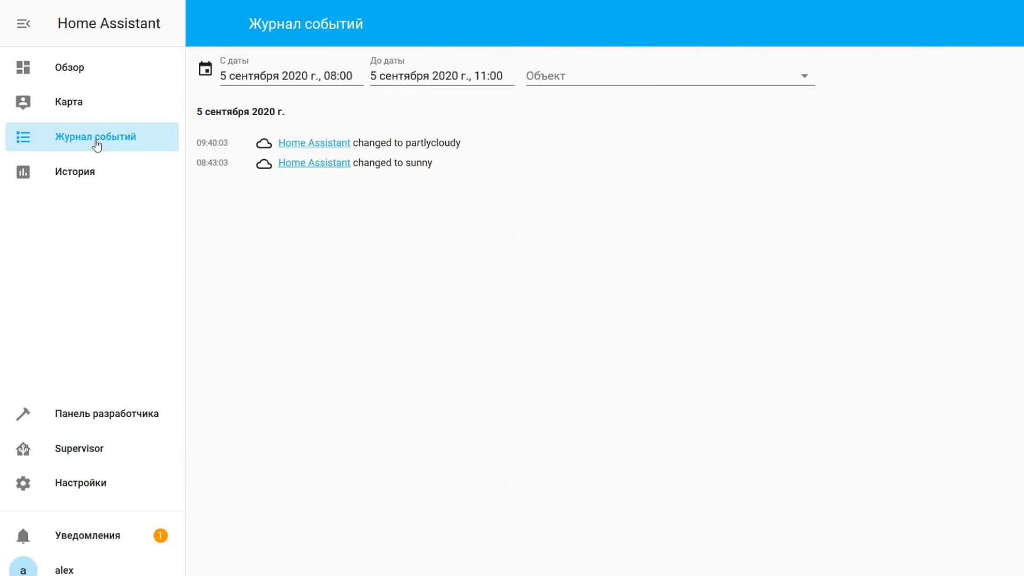
click(283, 80)
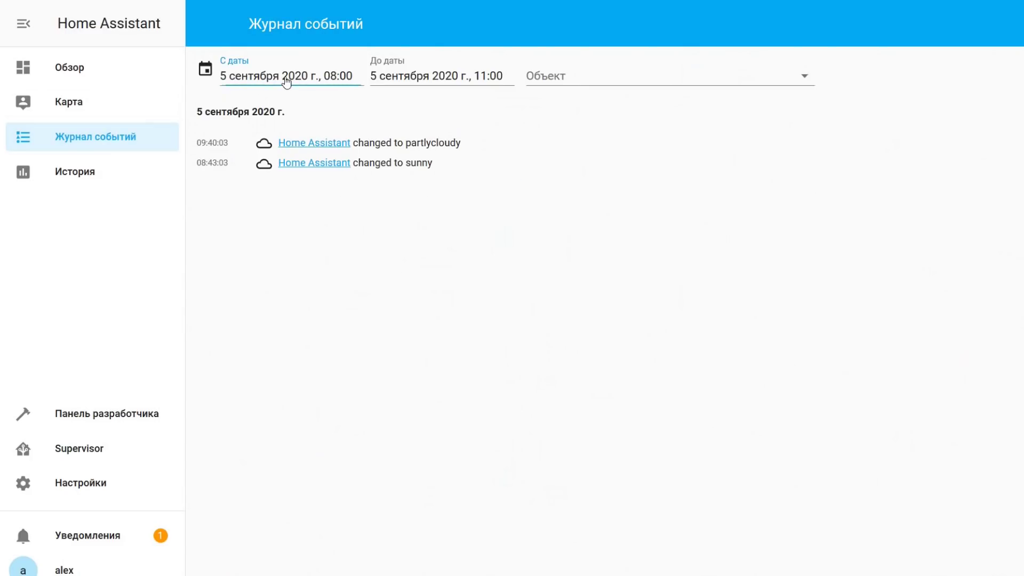
click(392, 169)
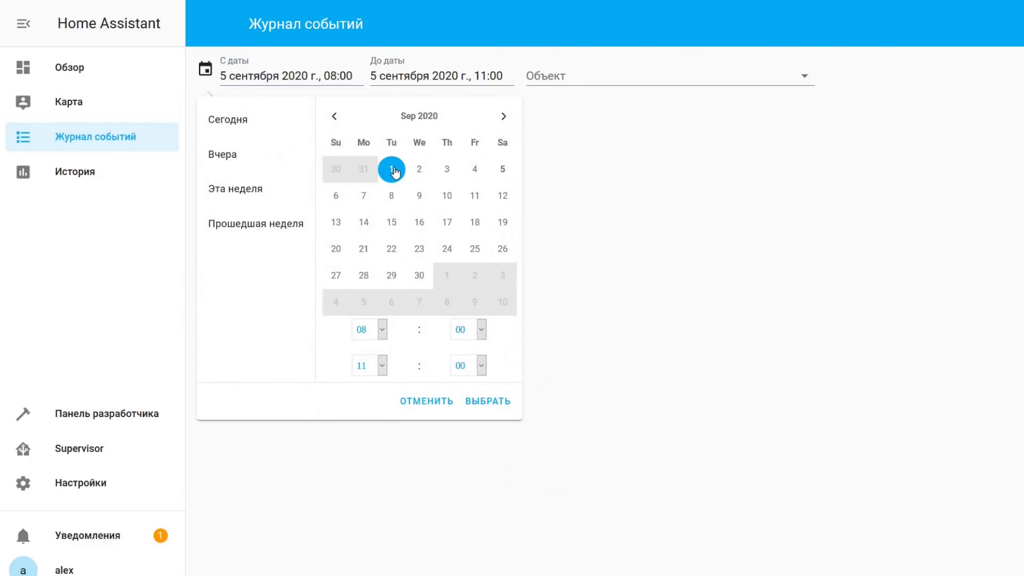
click(364, 222)
click(364, 302)
click(483, 403)
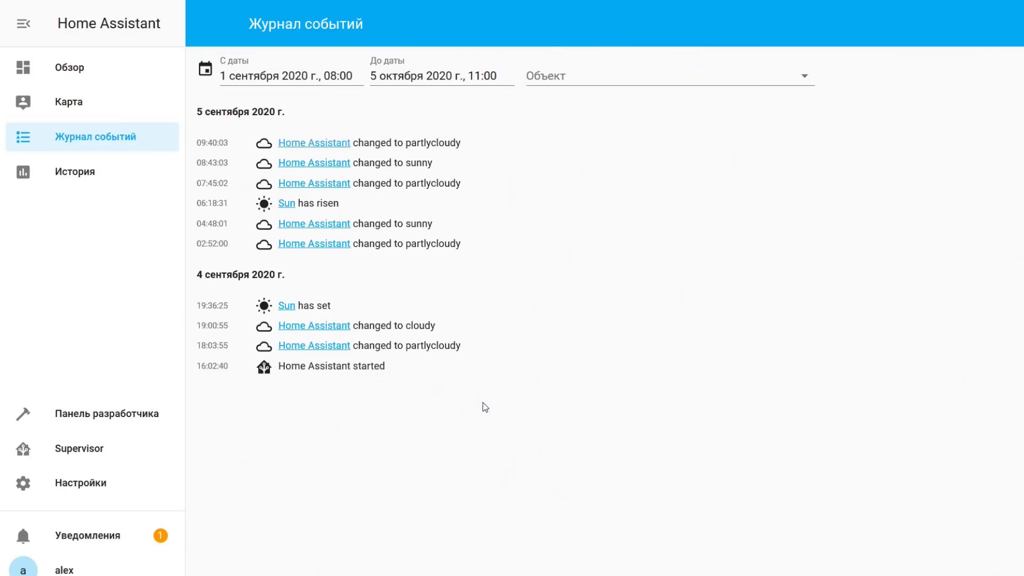
Step: Show the state history (История) for the period from 1 September 2020 08:00 to 26 September 2020 11:00
click(75, 176)
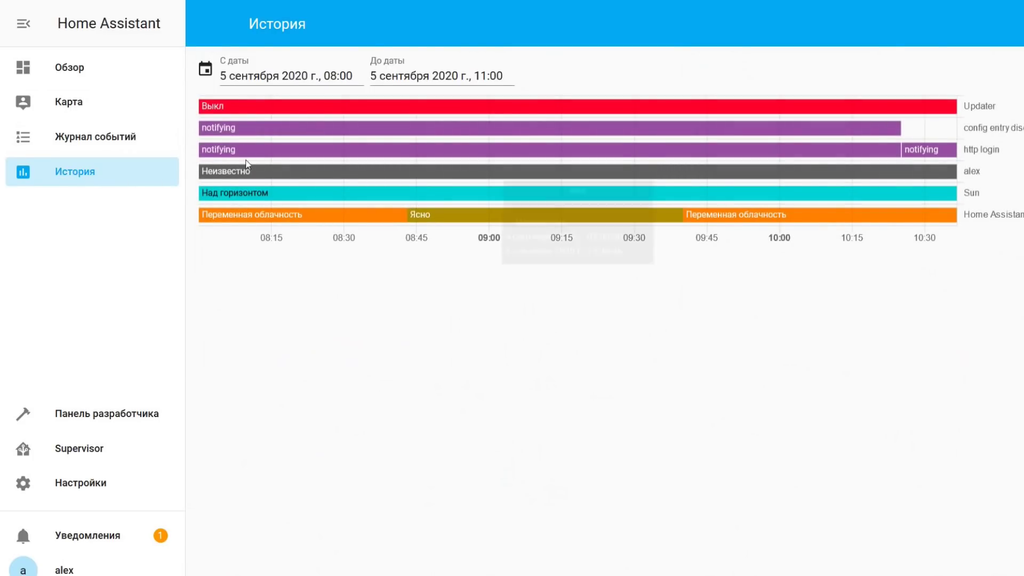
click(328, 81)
click(391, 170)
click(503, 249)
click(487, 401)
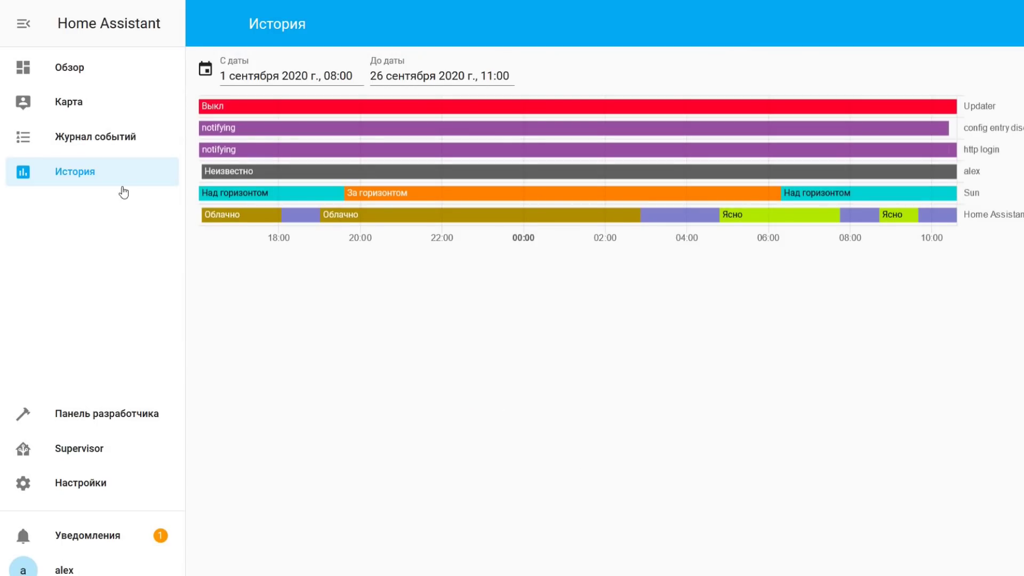
Step: Examine the list of current entities with their states and attributes in the developer tools
click(104, 416)
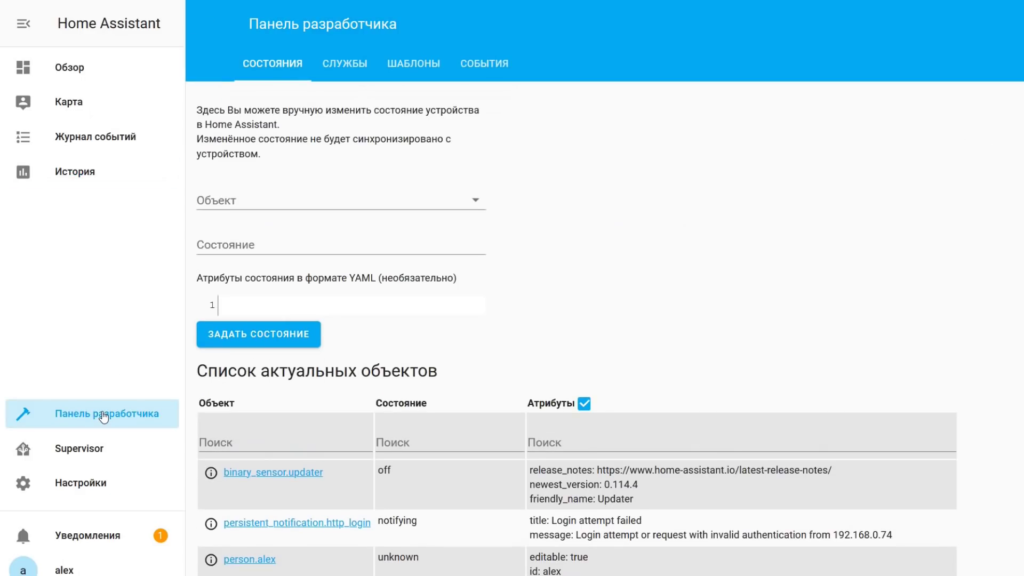
scroll(354, 385, down, 14)
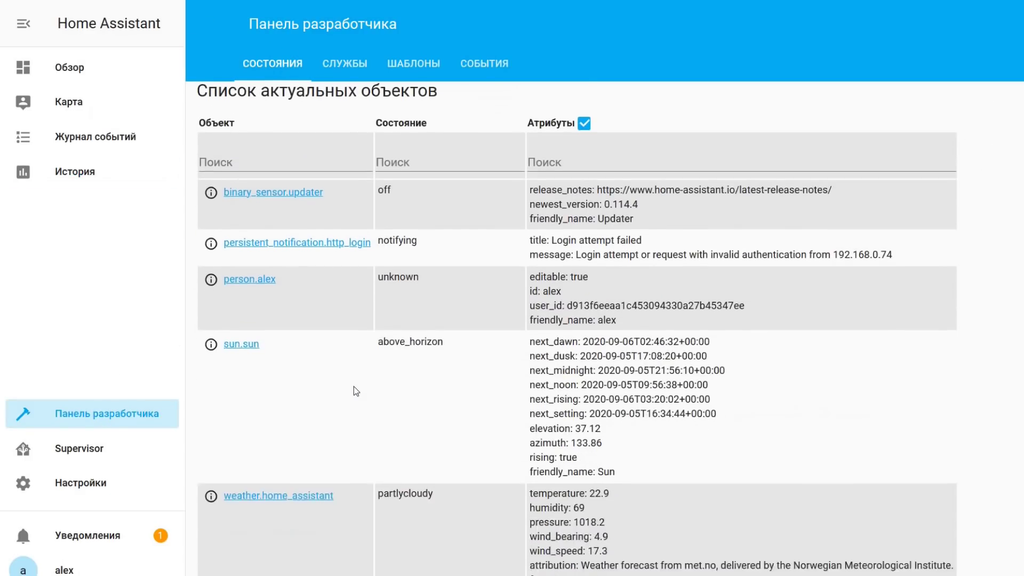
scroll(354, 386, down, 7)
scroll(354, 386, up, 20)
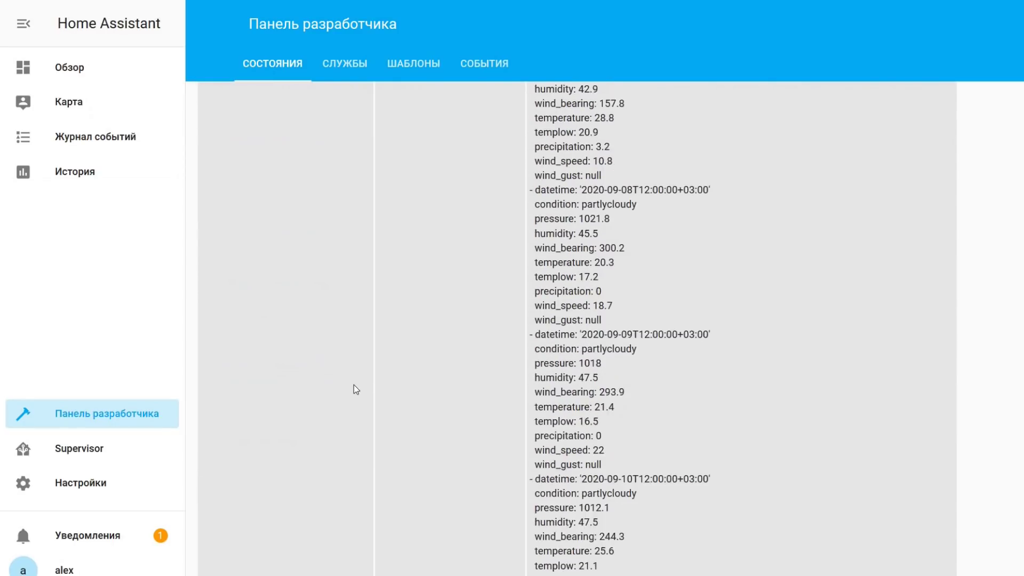
scroll(353, 383, down, 3)
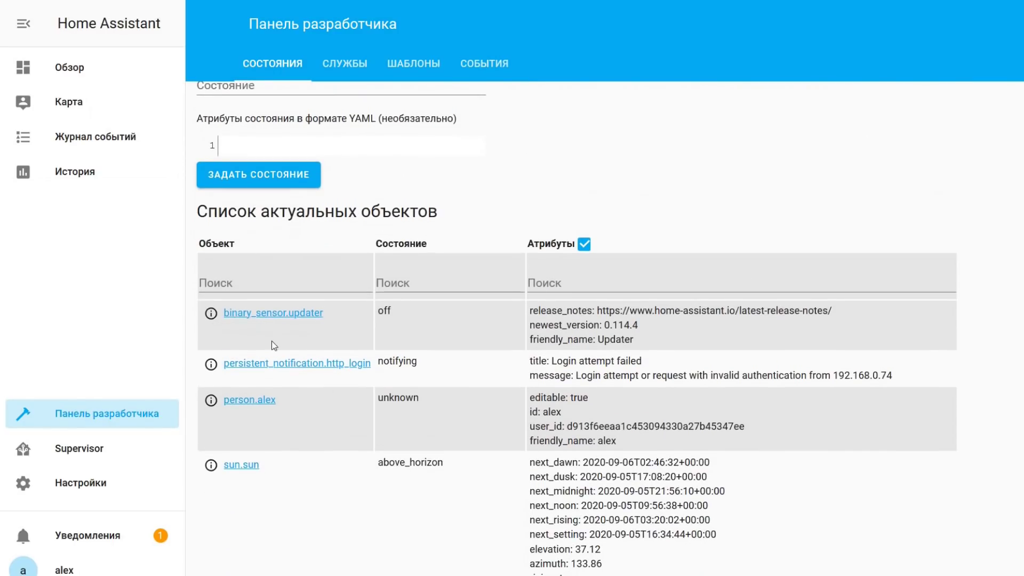
Step: Filter the entity list by the object name "sun", look over the matching attributes and clear the filter
click(278, 281)
scroll(278, 281, up, 3)
text(s)
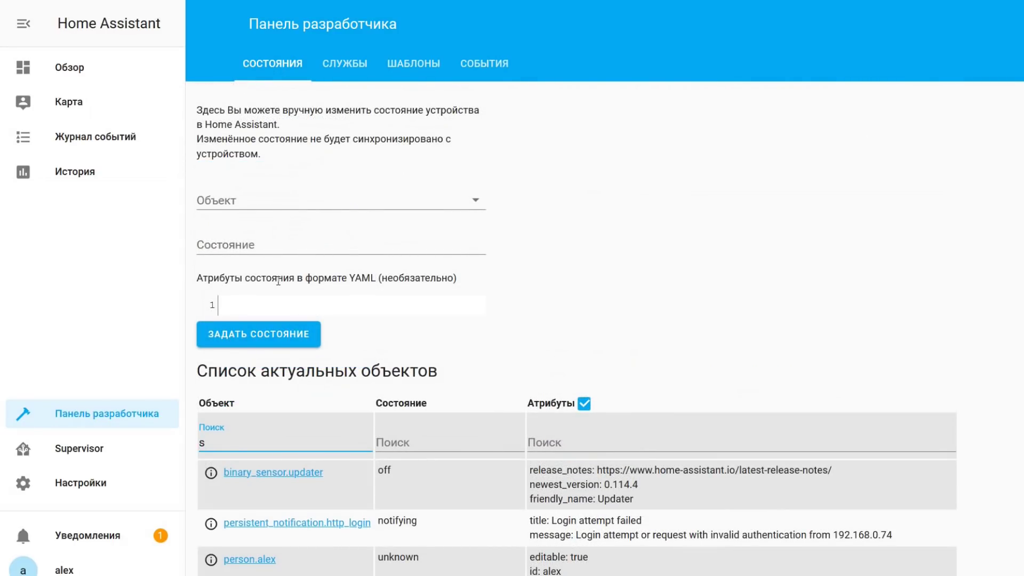
text(un)
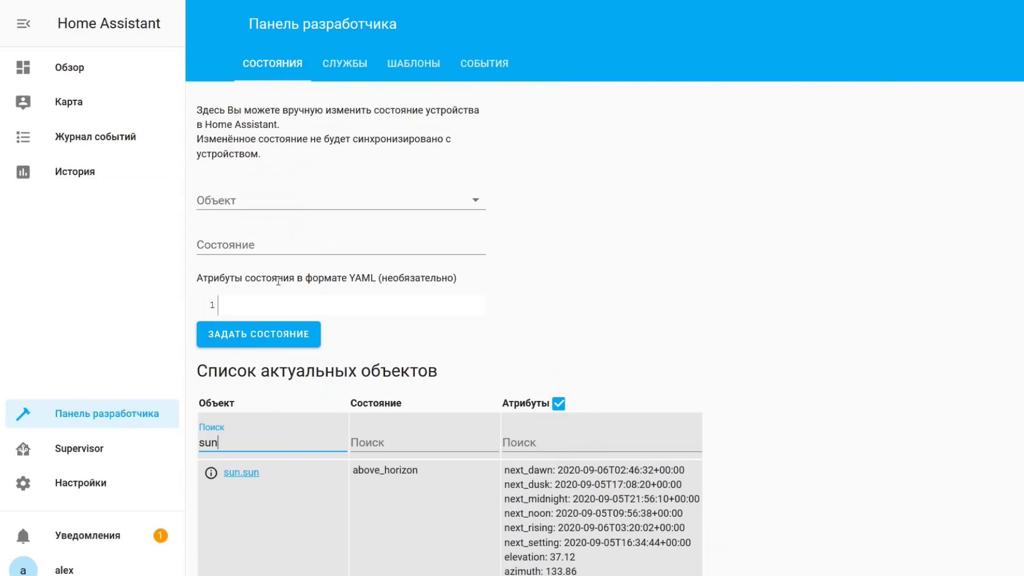
scroll(343, 338, down, 1)
scroll(342, 337, up, 1)
key(BackSpace)
key(BackSpace)
key(BackSpace)
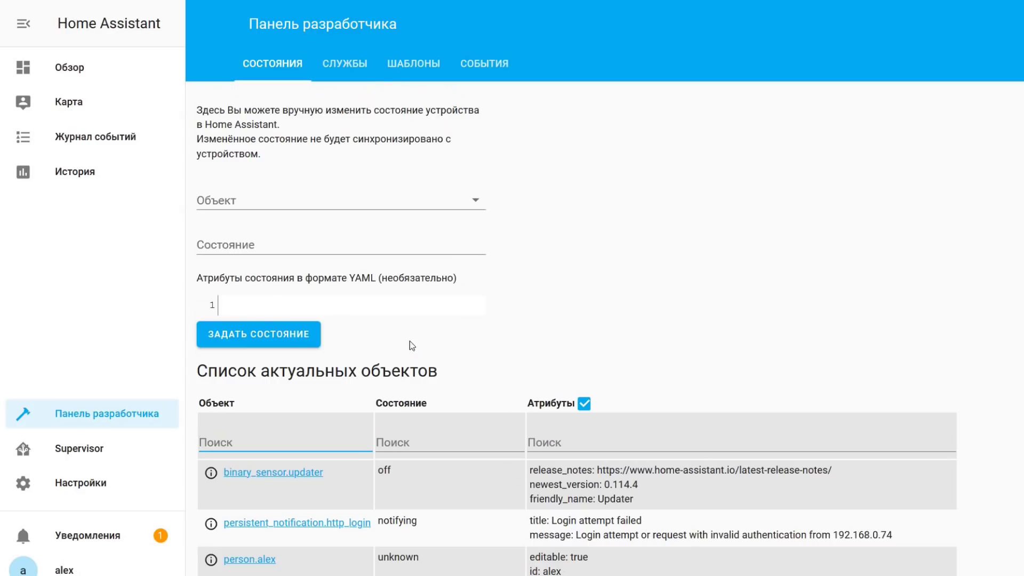
Step: Filter the entity list by the attribute text "upd" and clear the filter again
click(592, 442)
text(u)
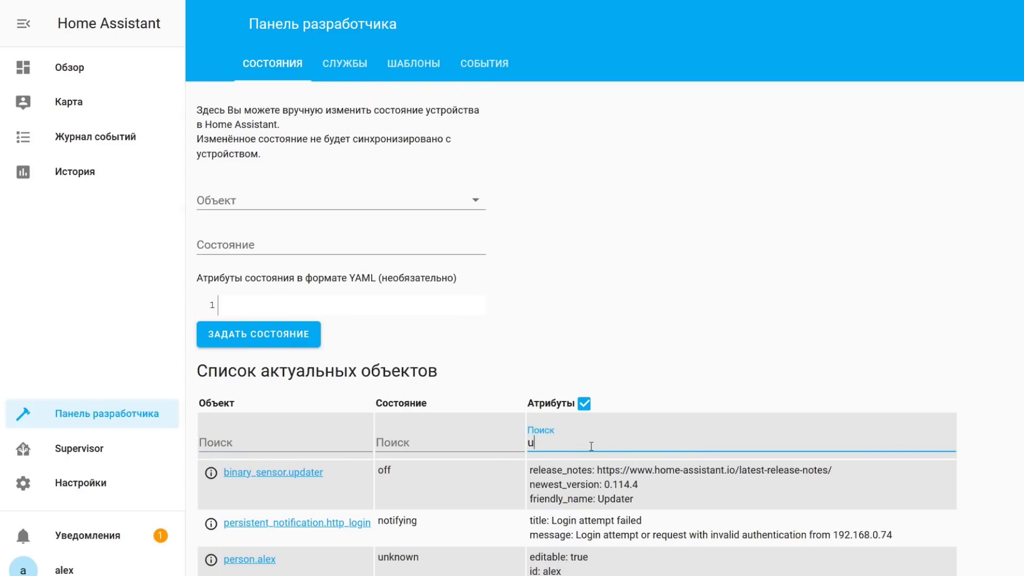
text(pd)
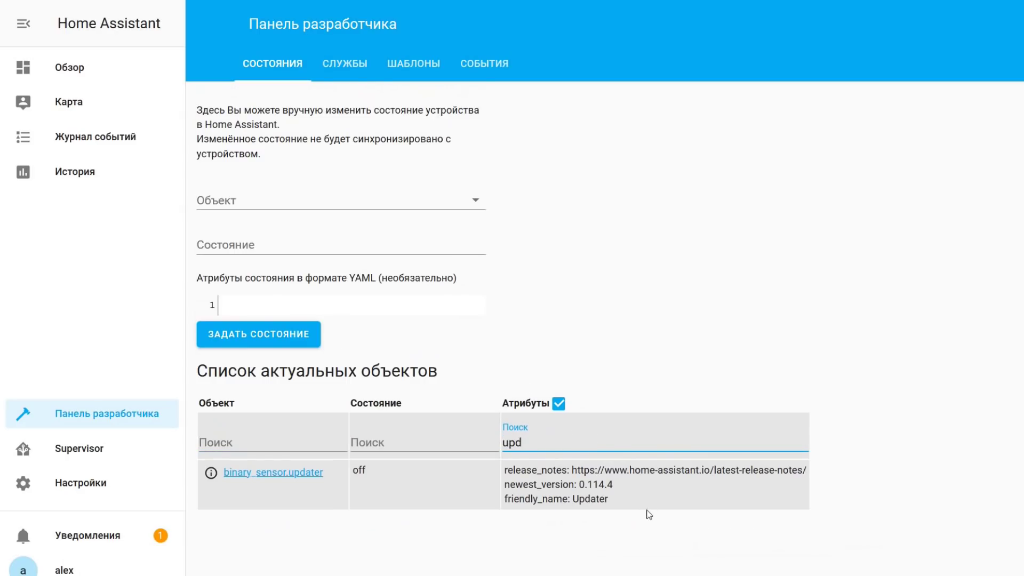
key(BackSpace)
key(BackSpace)
key(BackSpace)
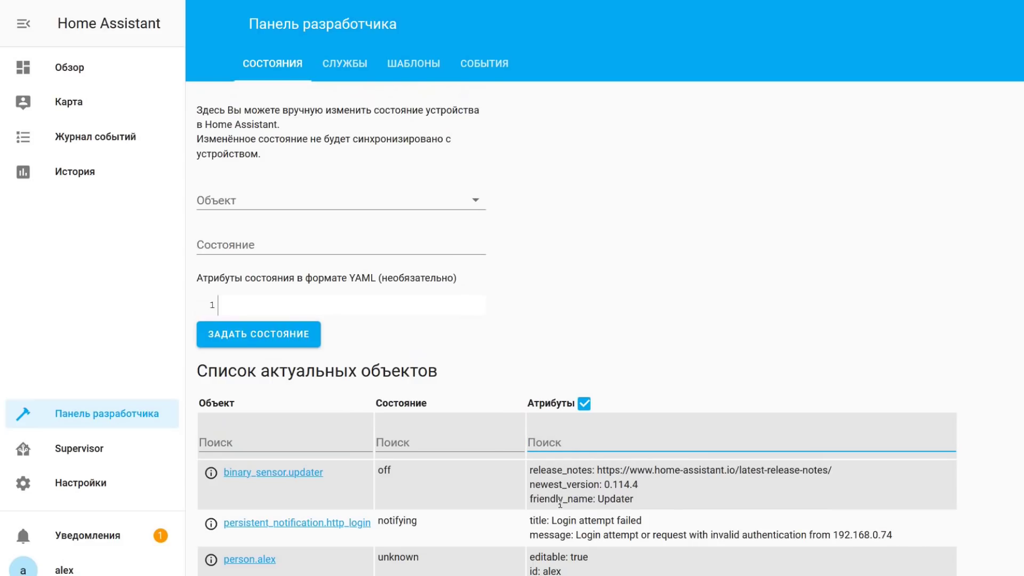
Step: Look through the list of callable services in the developer tools
click(346, 68)
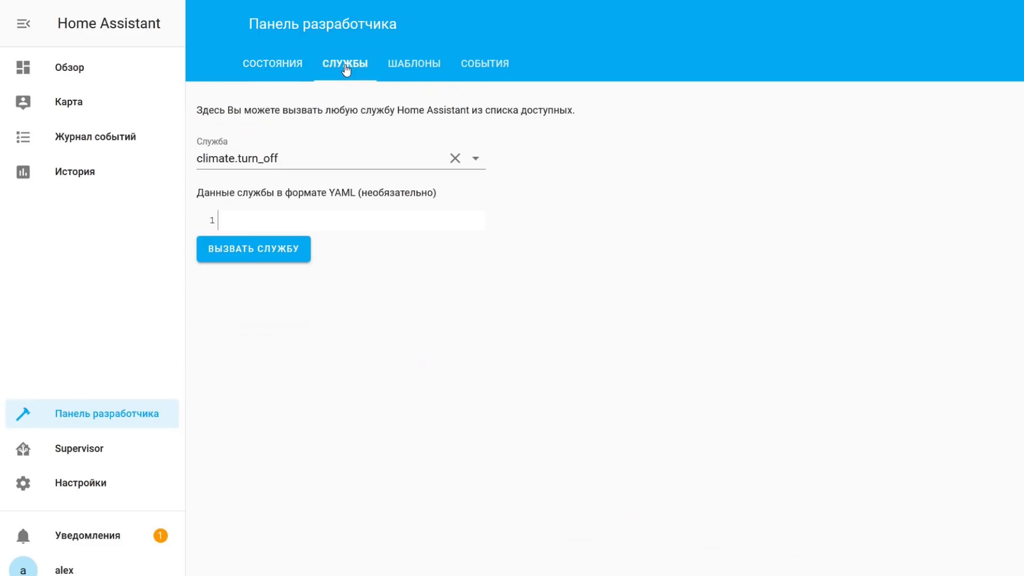
click(476, 158)
scroll(426, 226, down, 20)
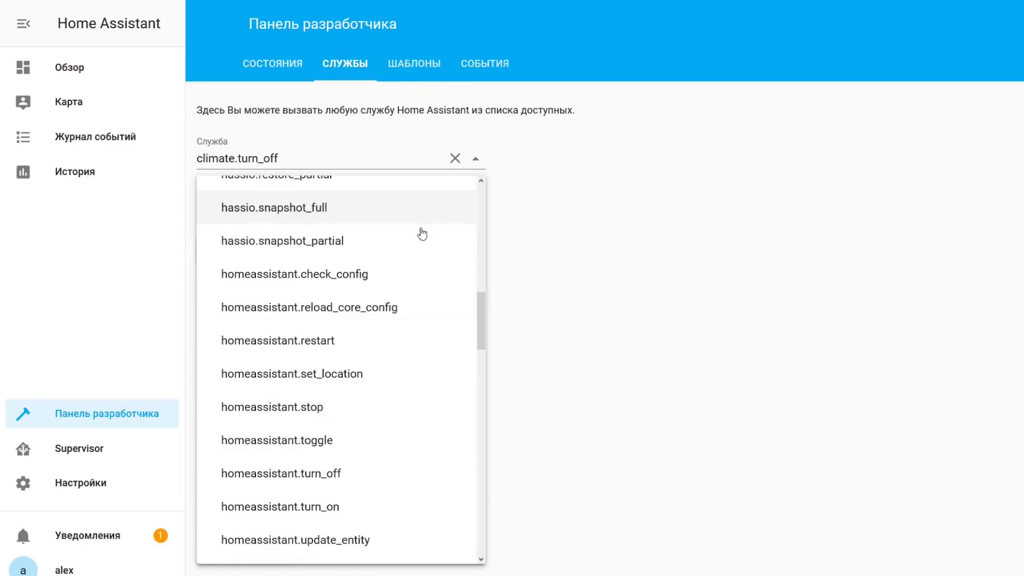
scroll(434, 263, down, 15)
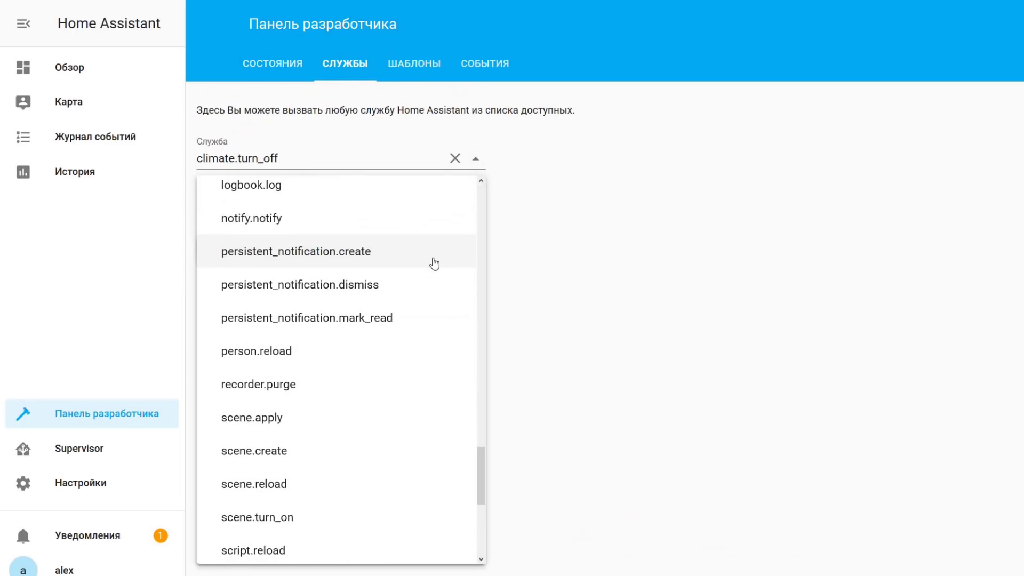
scroll(433, 267, up, 20)
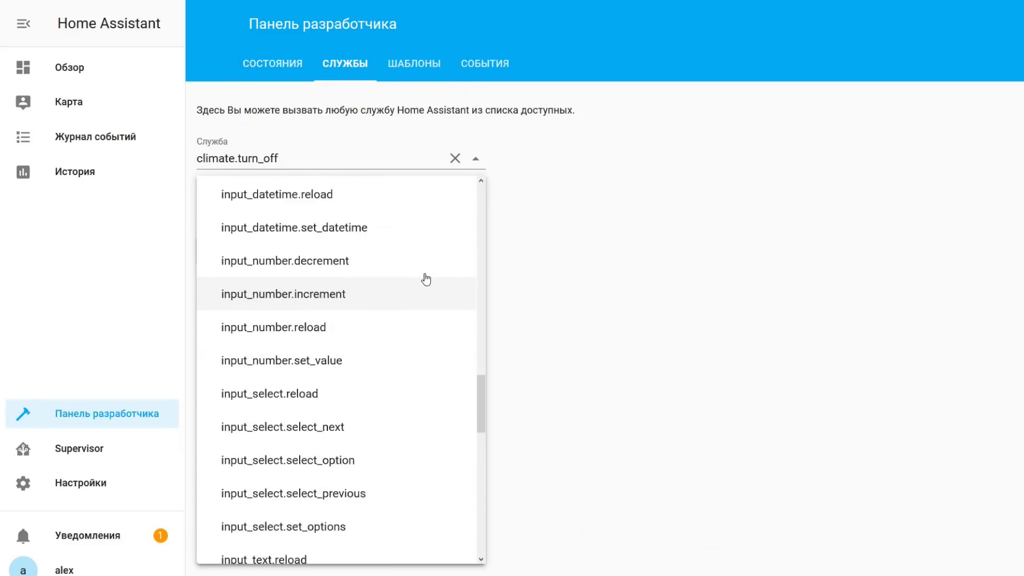
scroll(429, 281, up, 3)
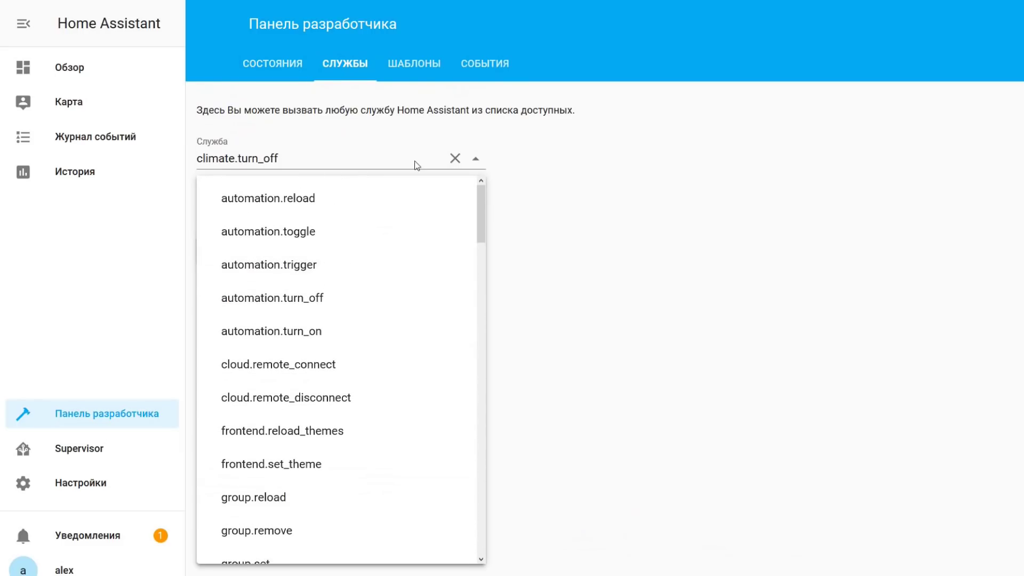
Step: View the template editor (Шаблоны) and the events page (События) of the developer tools
click(412, 65)
click(411, 66)
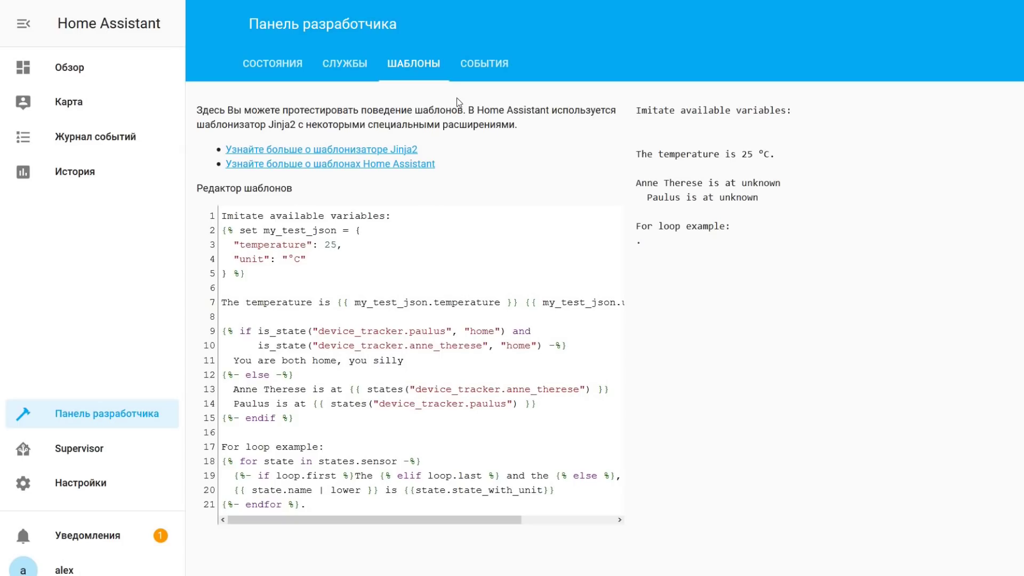
click(480, 64)
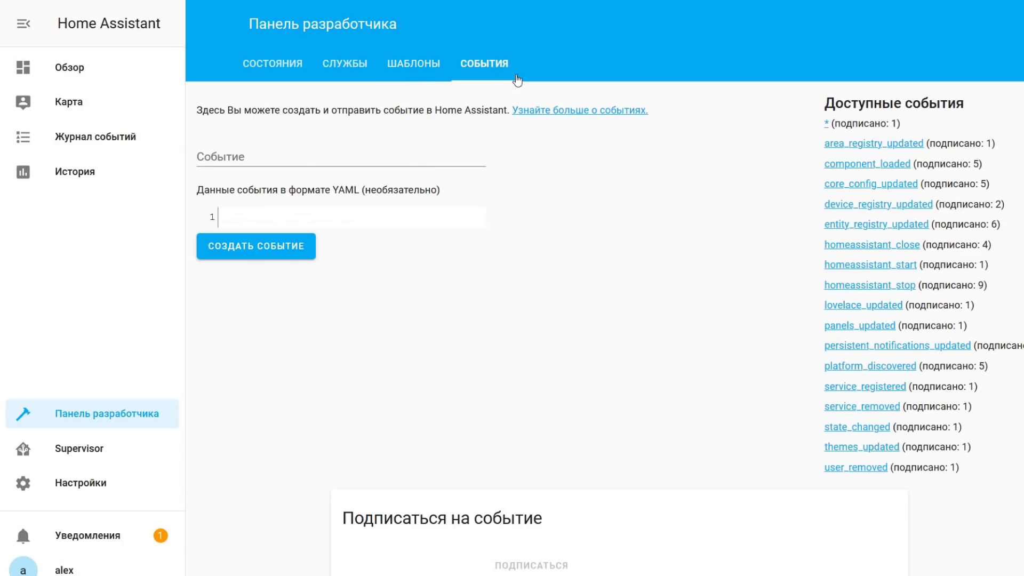
scroll(599, 287, down, 1)
scroll(599, 289, up, 1)
Step: Look through the official and community add-ons in the Supervisor add-on store
click(79, 450)
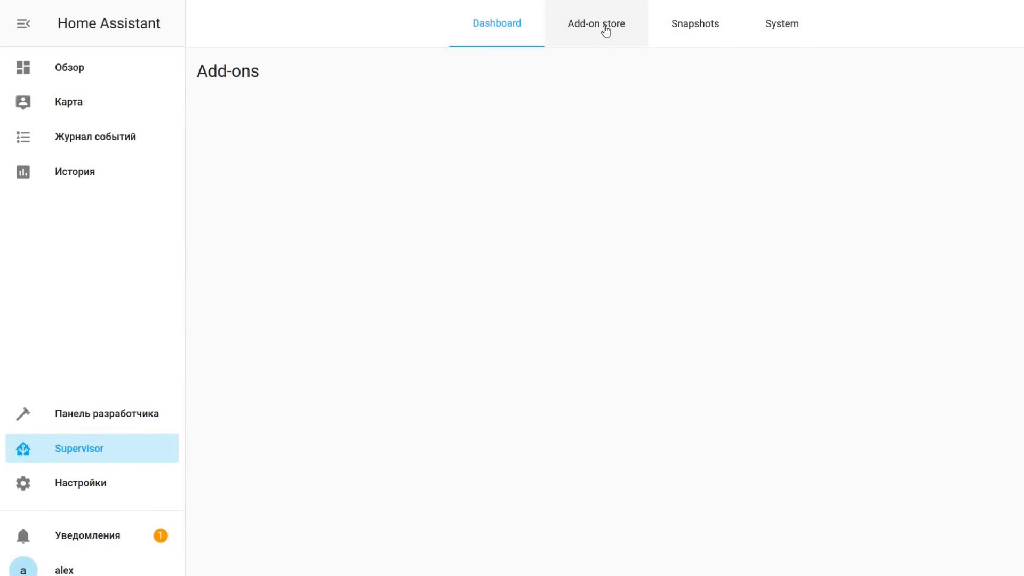
click(606, 31)
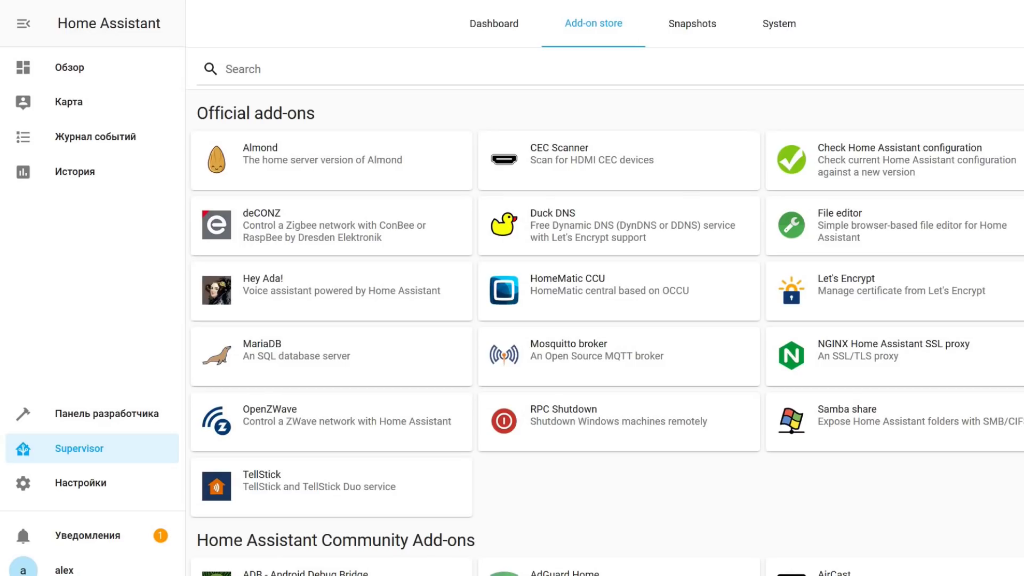
scroll(382, 142, down, 15)
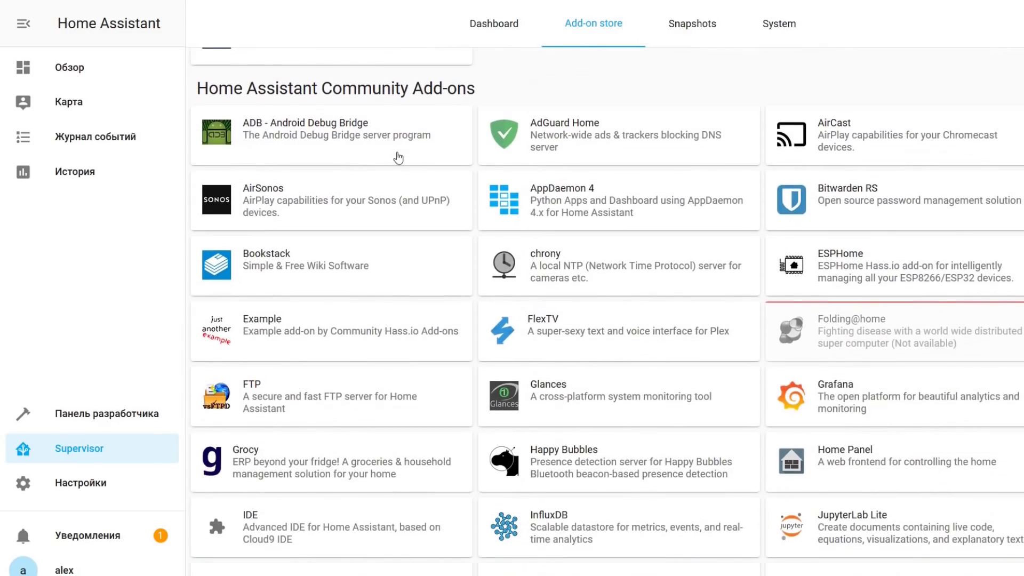
scroll(411, 176, down, 3)
scroll(425, 192, up, 18)
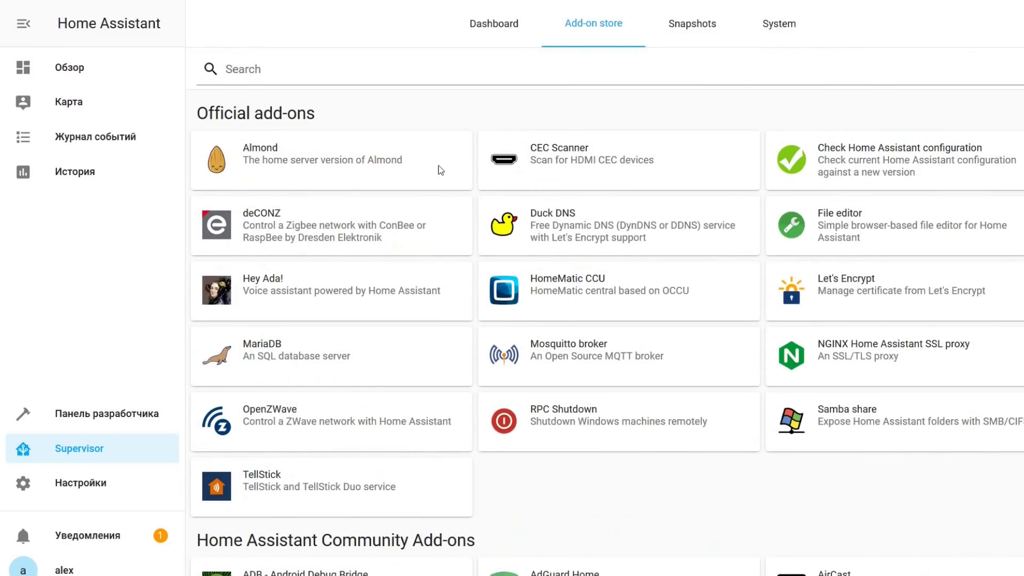
Step: Install and start the File editor add-on, and enable showing it in the sidebar
click(865, 222)
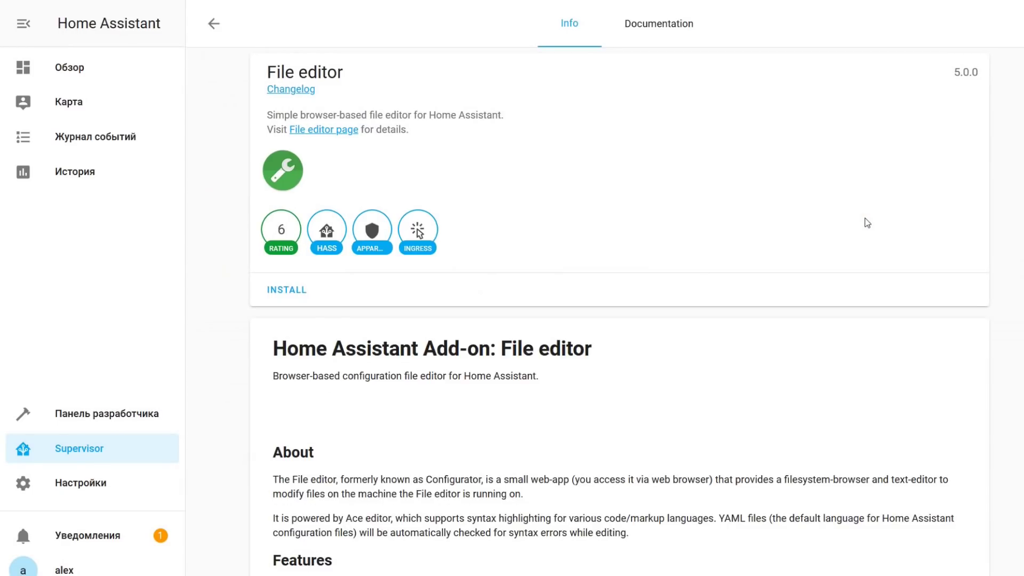
click(288, 289)
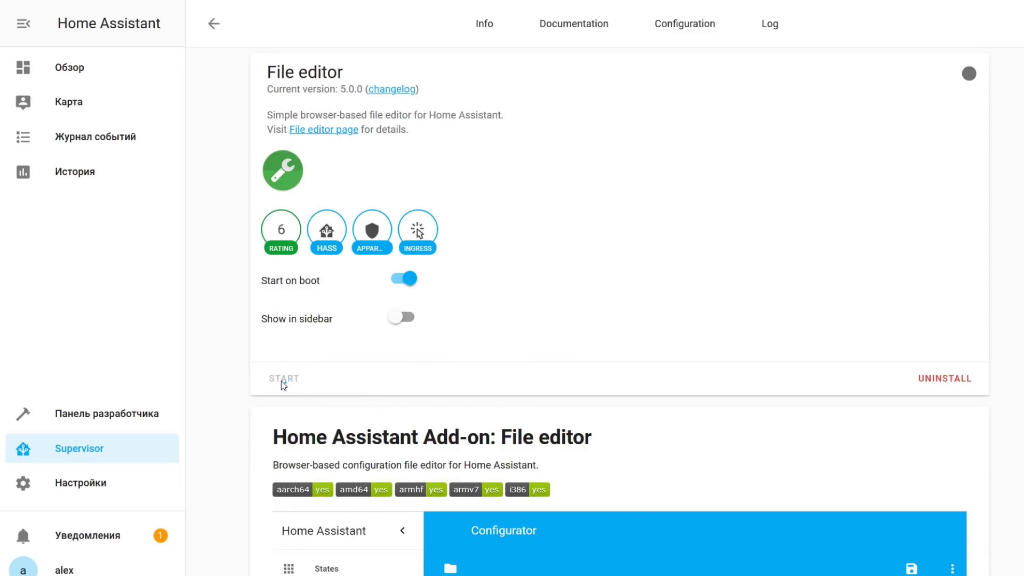
click(405, 318)
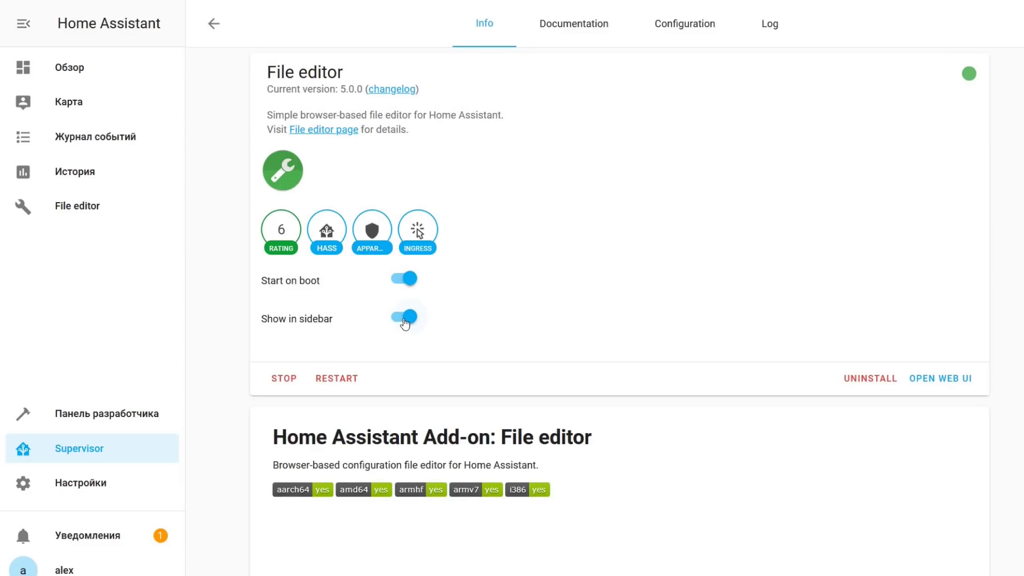
click(222, 30)
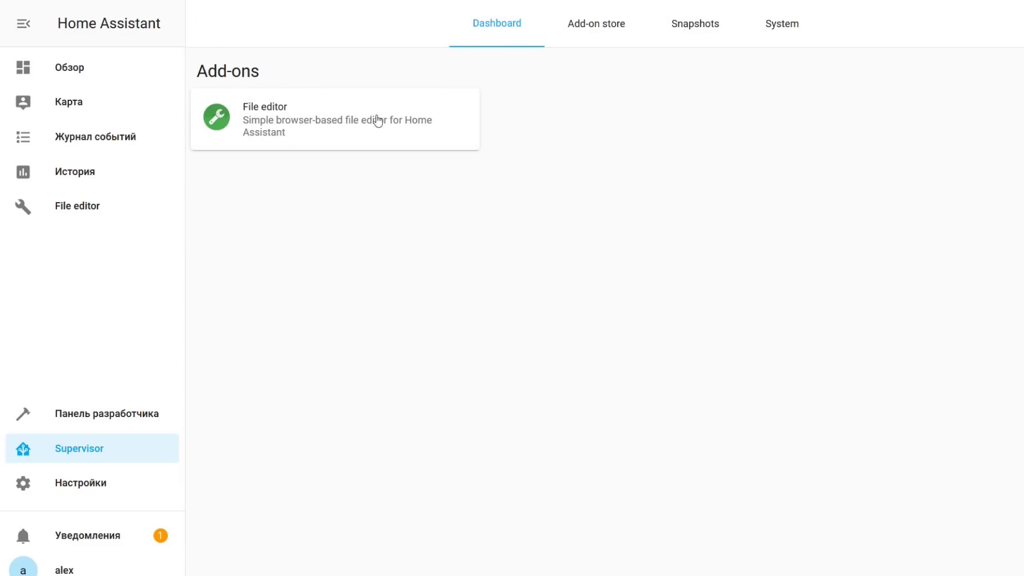
Step: View the snapshot creation page and the Supervisor version and host system information on the System page
click(691, 35)
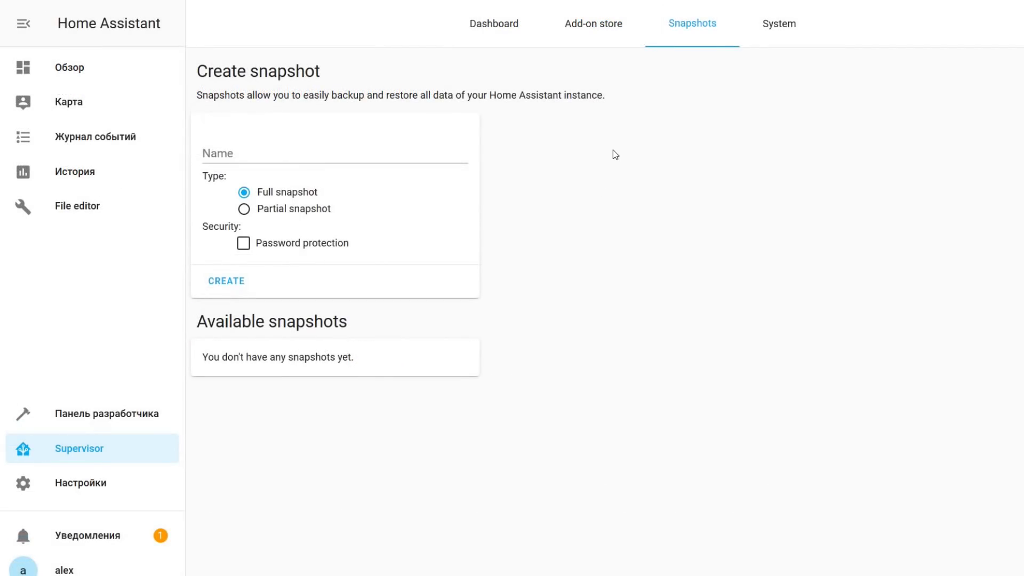
click(789, 31)
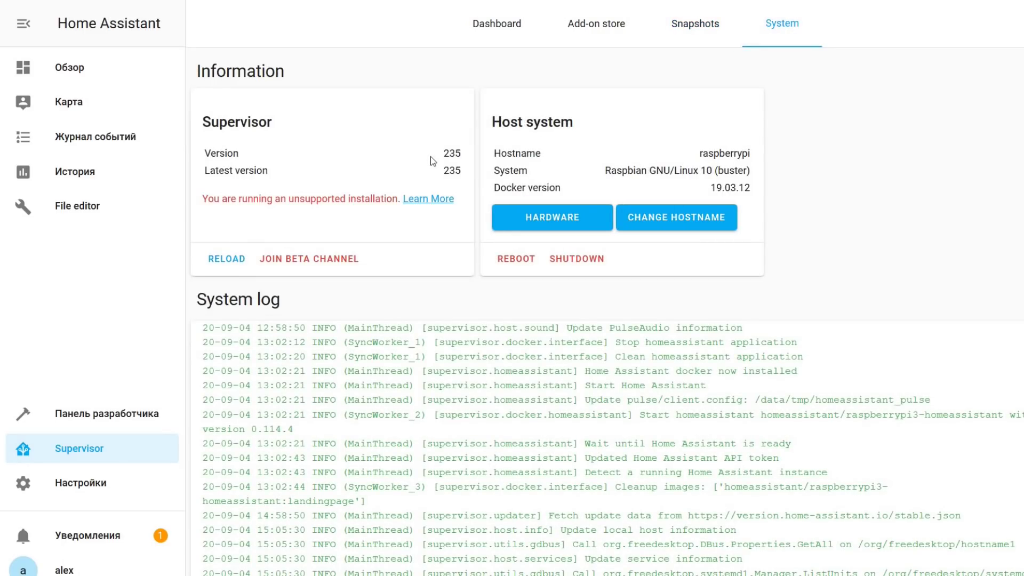
drag(444, 153, 463, 154)
drag(442, 170, 467, 170)
drag(605, 171, 749, 171)
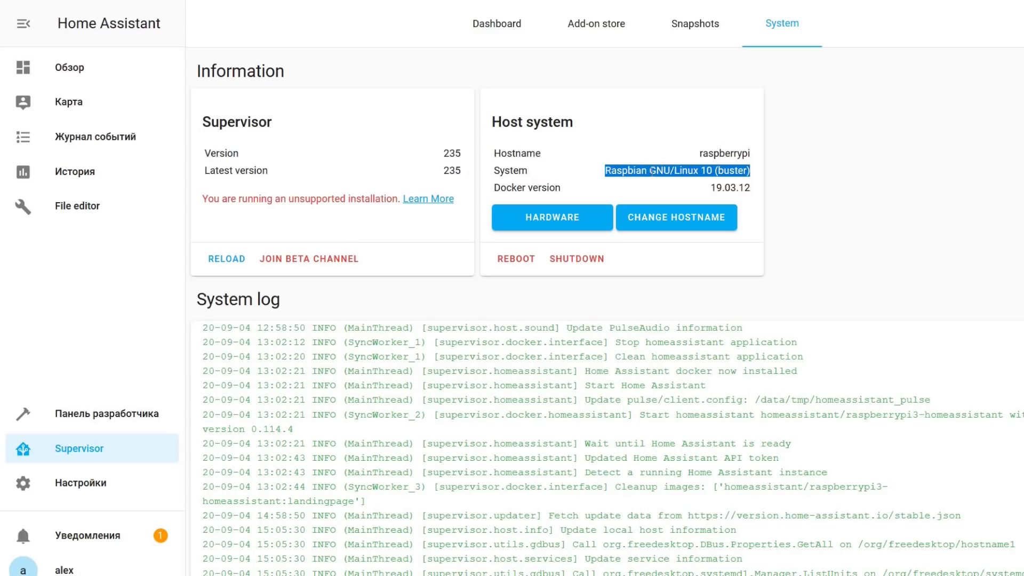
Step: Read the GitHub document on the Home Assistant Supervised installation method linked from the unsupported installation notice, and return to Supervisor
drag(199, 199, 397, 199)
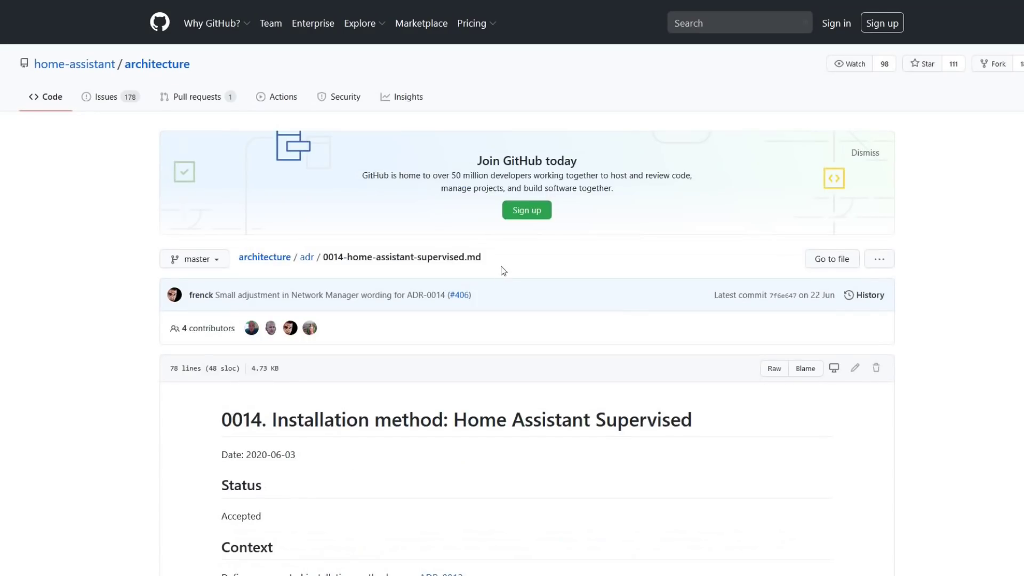
scroll(503, 270, down, 6)
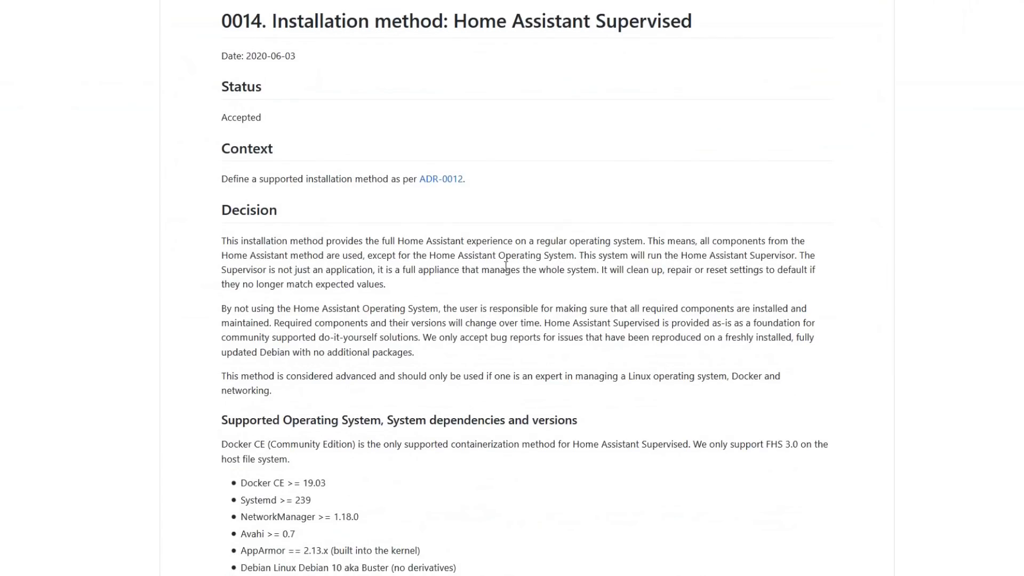
scroll(506, 265, down, 10)
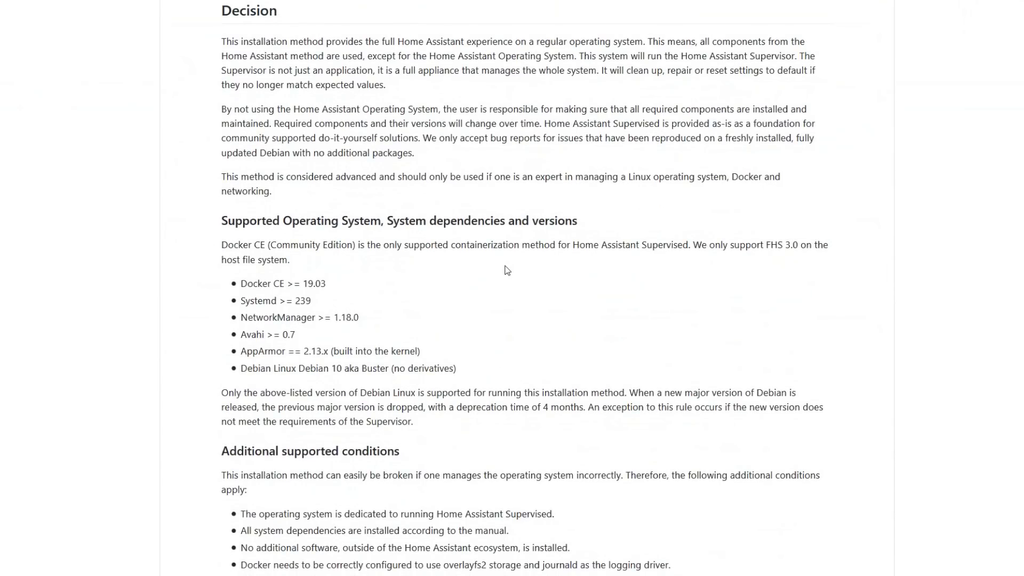
scroll(505, 265, down, 6)
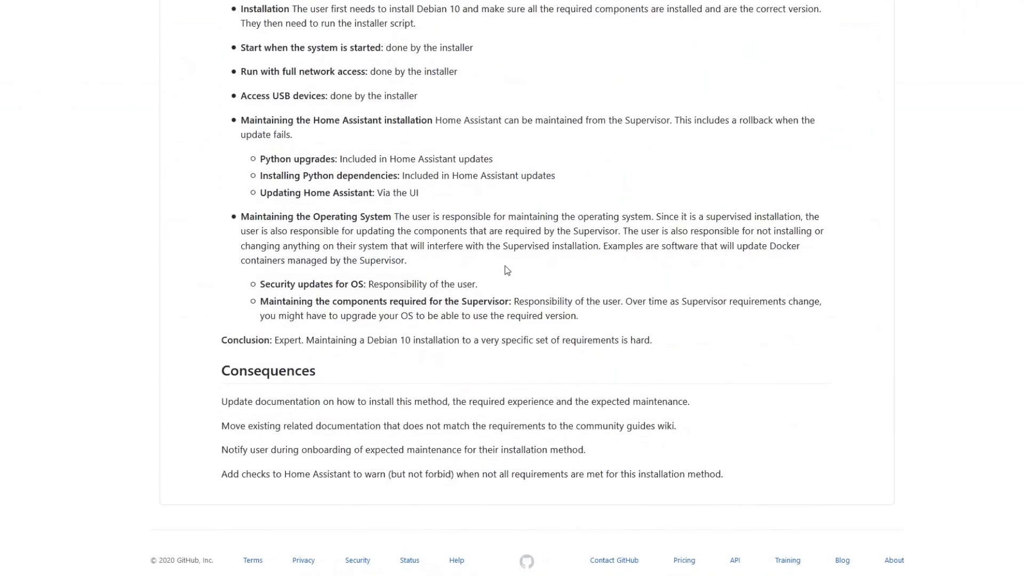
scroll(507, 271, up, 1)
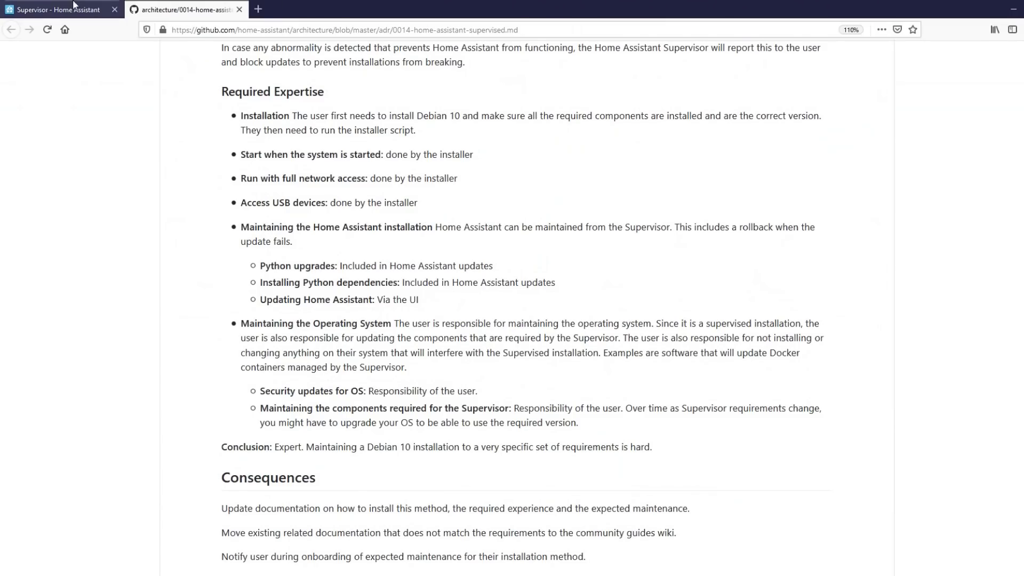
click(70, 11)
click(374, 237)
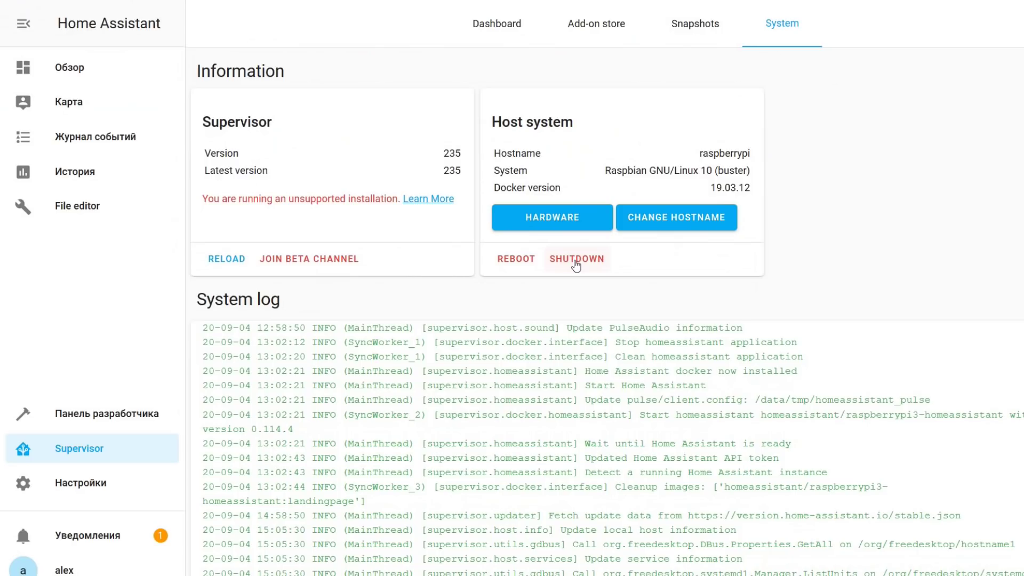
Step: Look through the Supervisor system log
scroll(479, 344, down, 15)
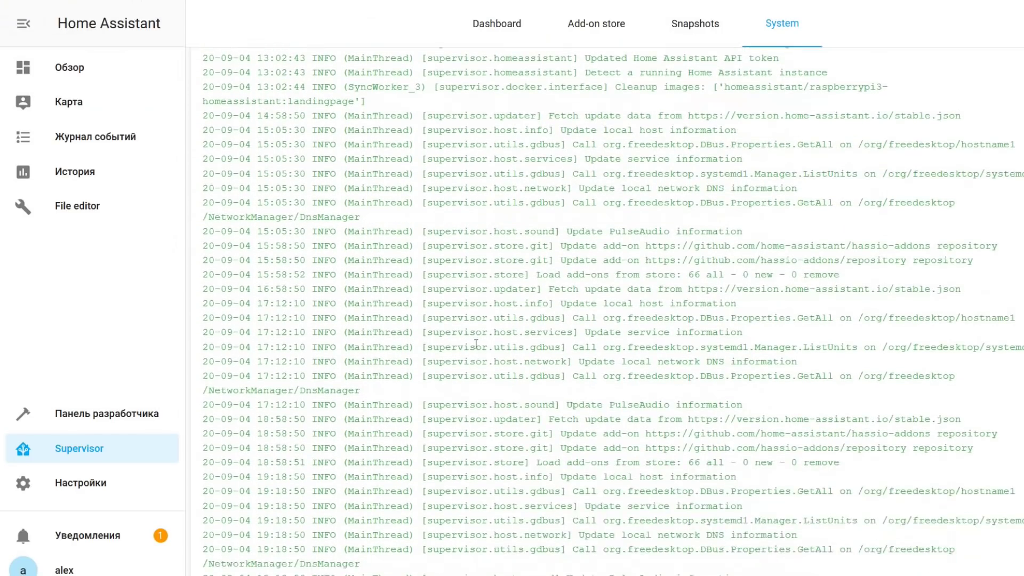
scroll(476, 348, down, 20)
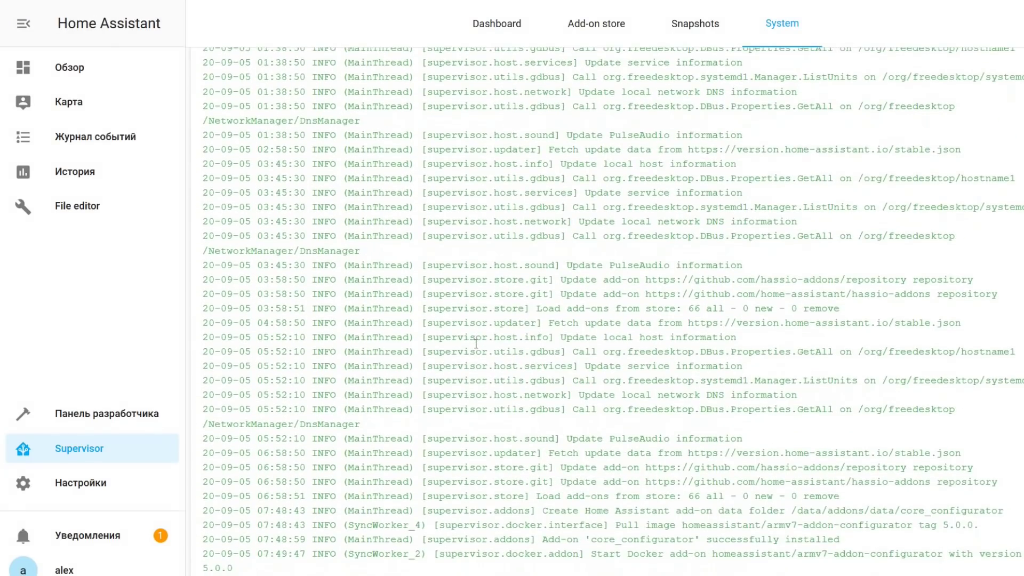
scroll(476, 344, up, 20)
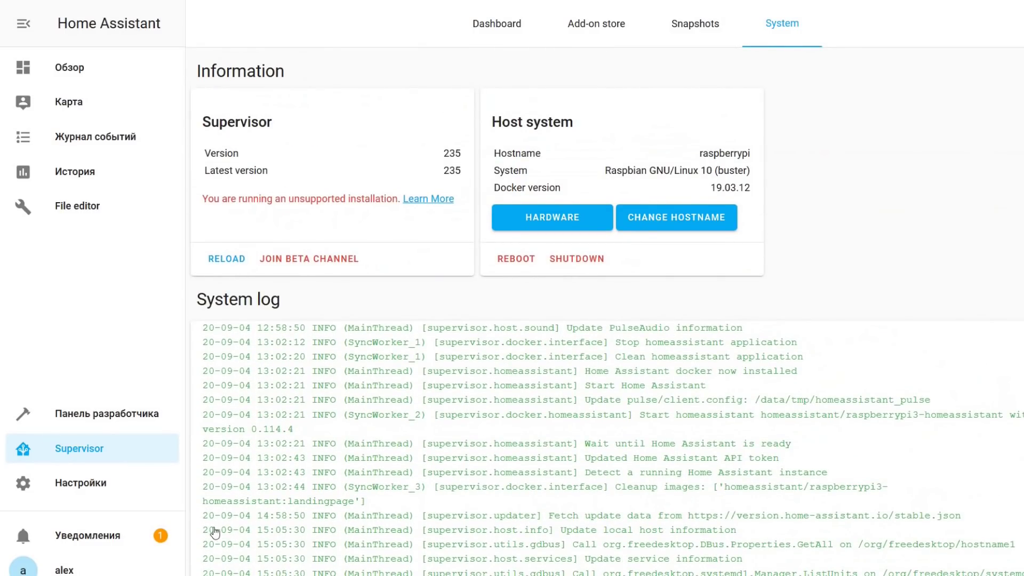
Step: Open the integrations page (Интеграции) in the Home Assistant settings and look over the discovered integrations
click(75, 485)
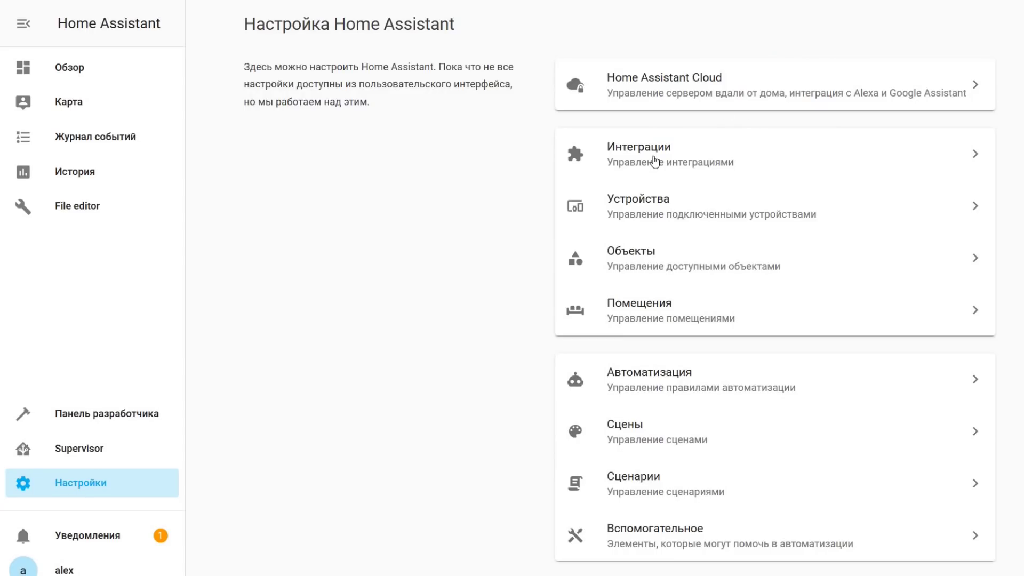
click(655, 161)
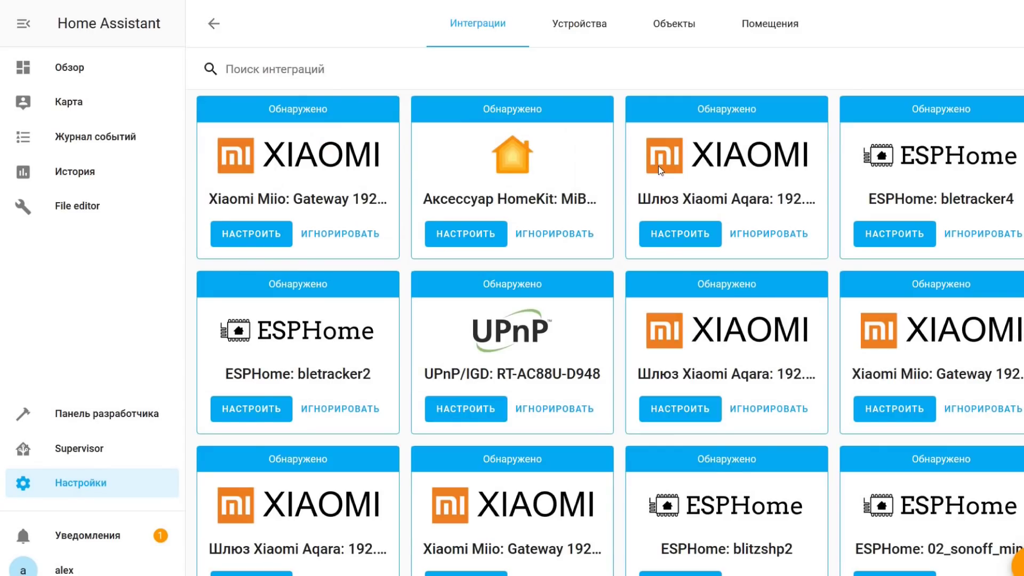
scroll(666, 193, down, 5)
scroll(702, 319, up, 5)
Step: Browse the full list of integrations available to add, and close it without adding any
click(680, 409)
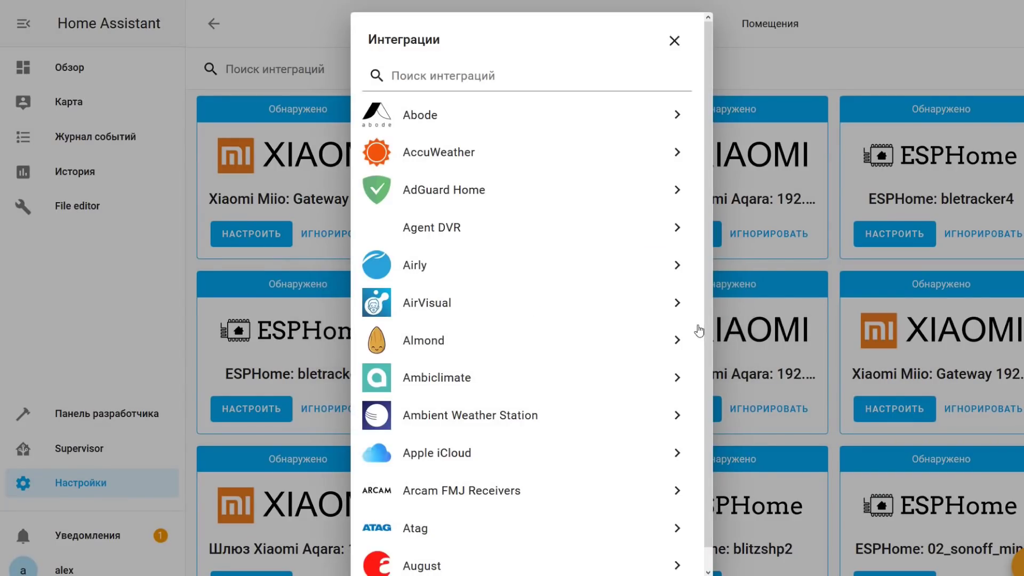
scroll(574, 231, down, 10)
scroll(576, 233, down, 20)
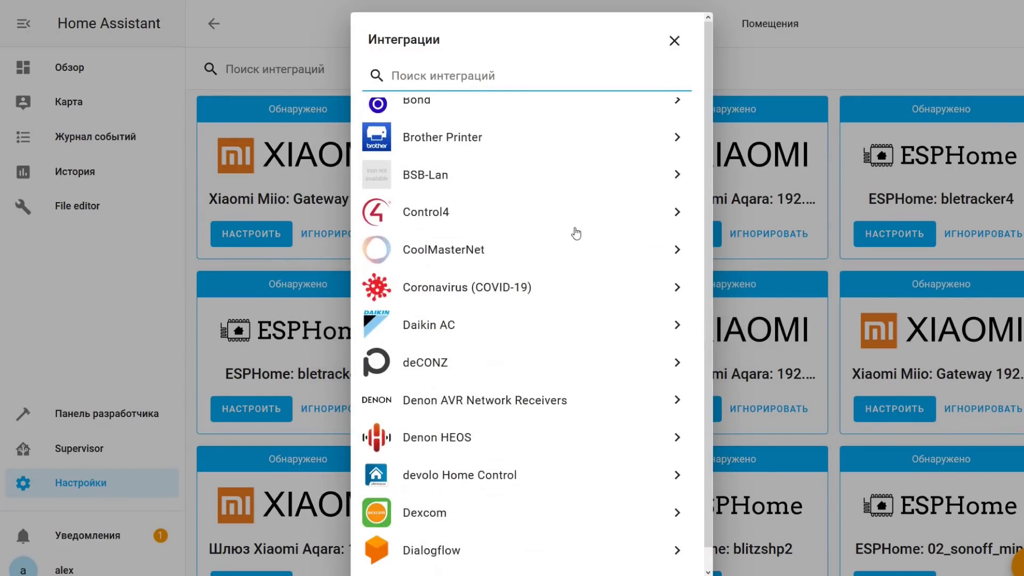
scroll(577, 233, down, 20)
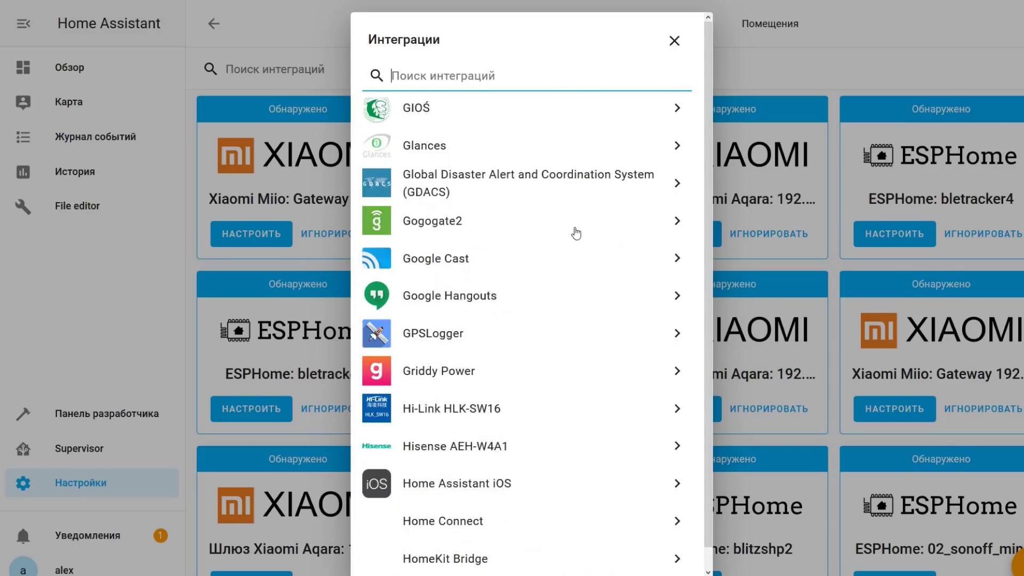
scroll(576, 233, down, 20)
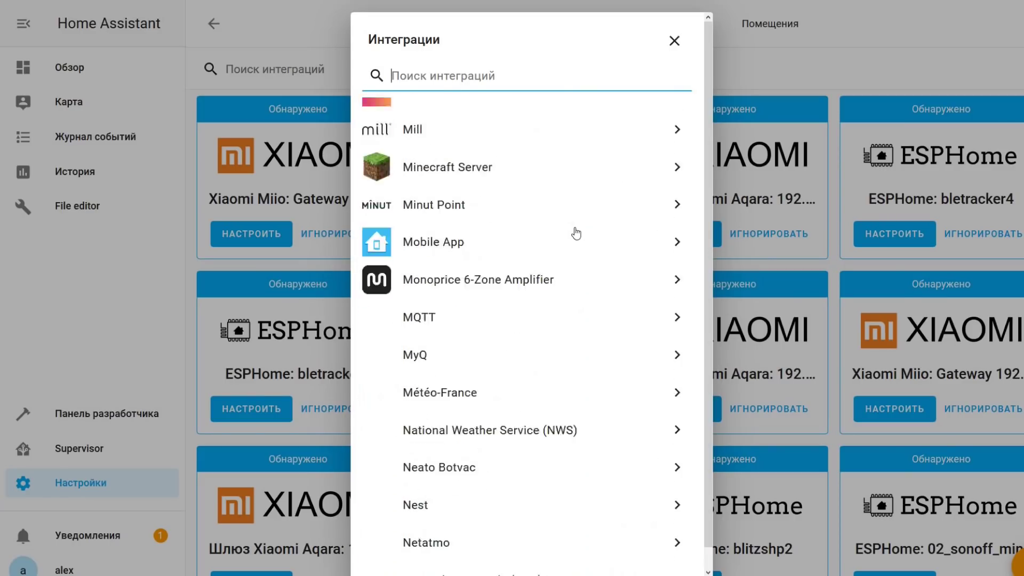
scroll(576, 238, down, 15)
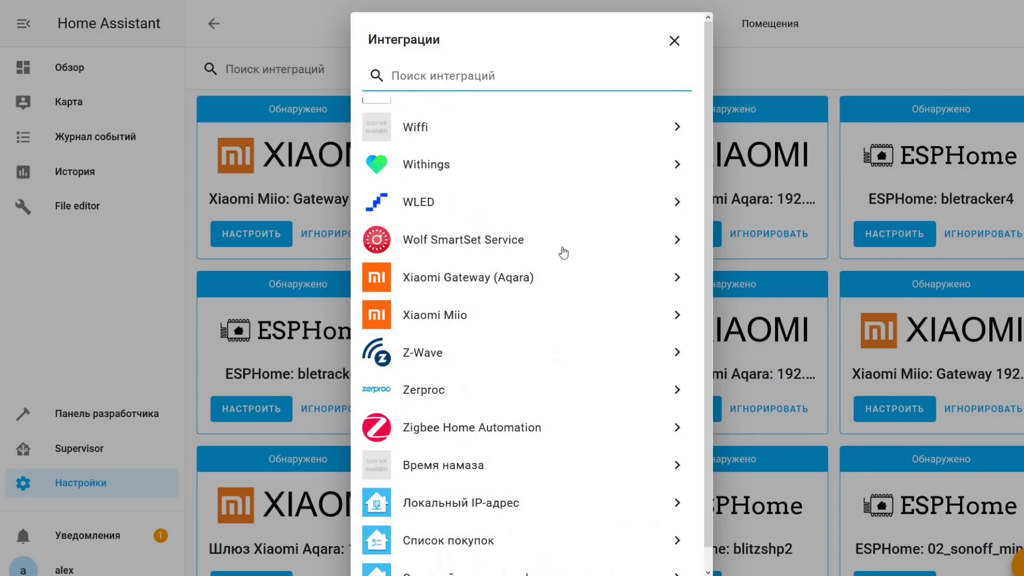
click(673, 41)
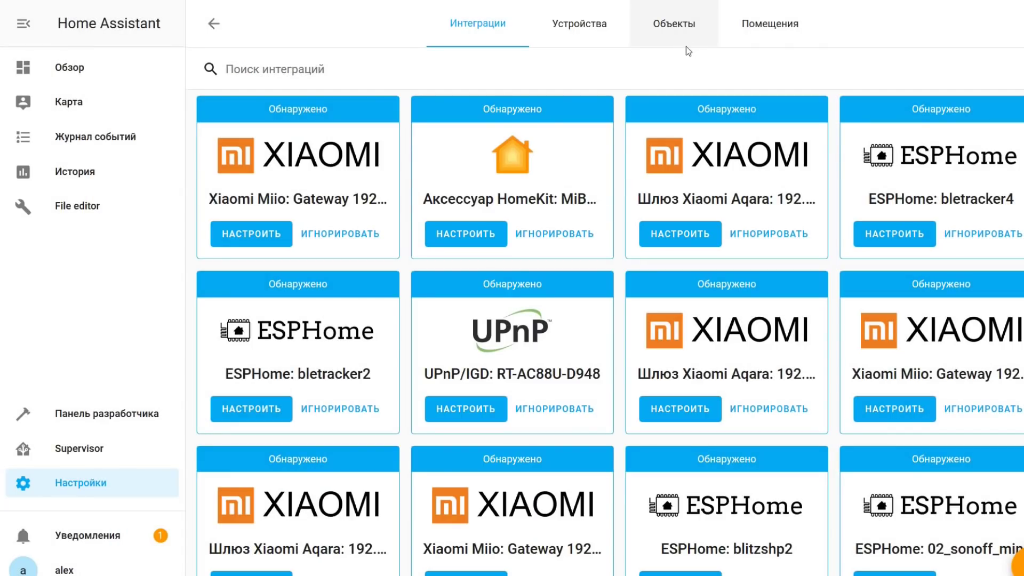
Step: View the devices (Устройства), entities (Объекты) and areas (Помещения) pages, and return to the settings overview
click(587, 30)
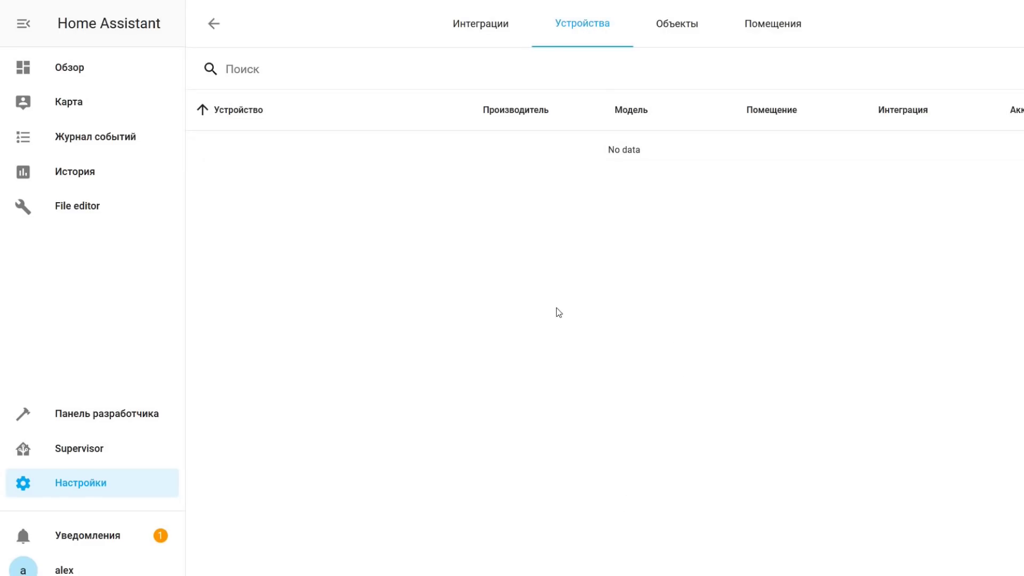
click(693, 28)
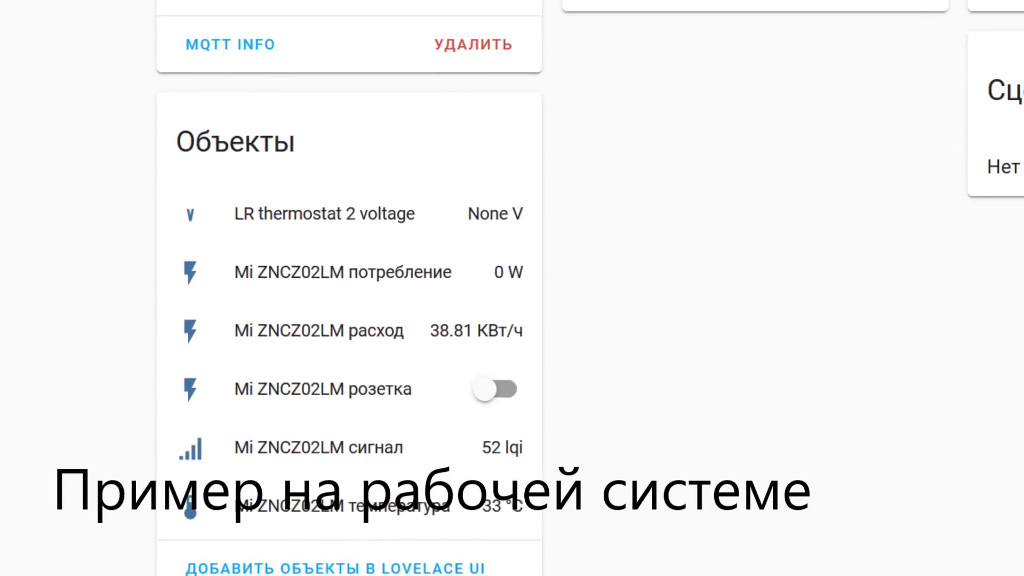
click(777, 23)
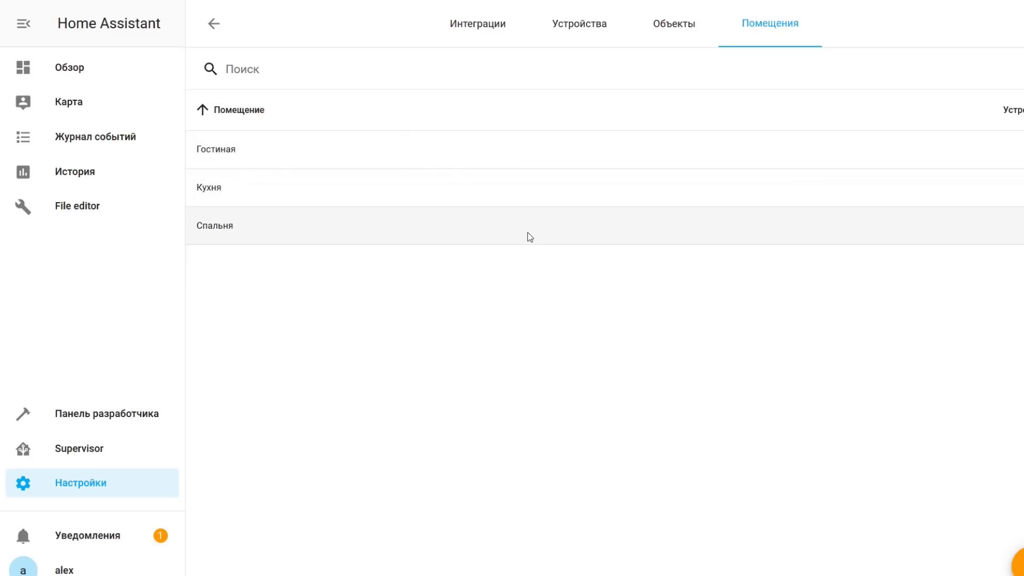
click(216, 25)
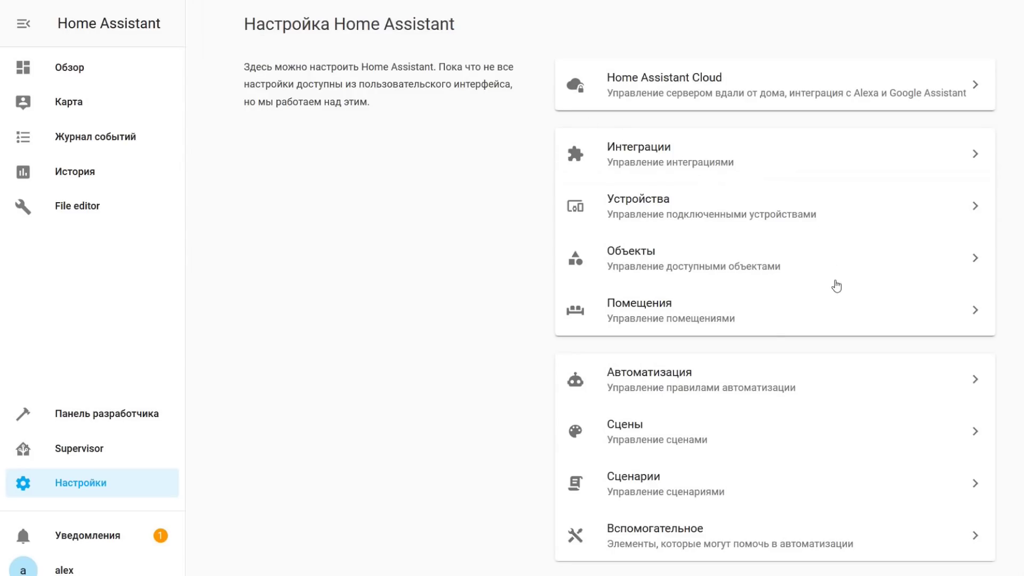
Step: View the automation, scenes, scripts and helpers pages (Автоматизация, Сцены, Сценарии, Вспомогательное), and return to the settings overview
scroll(398, 347, down, 3)
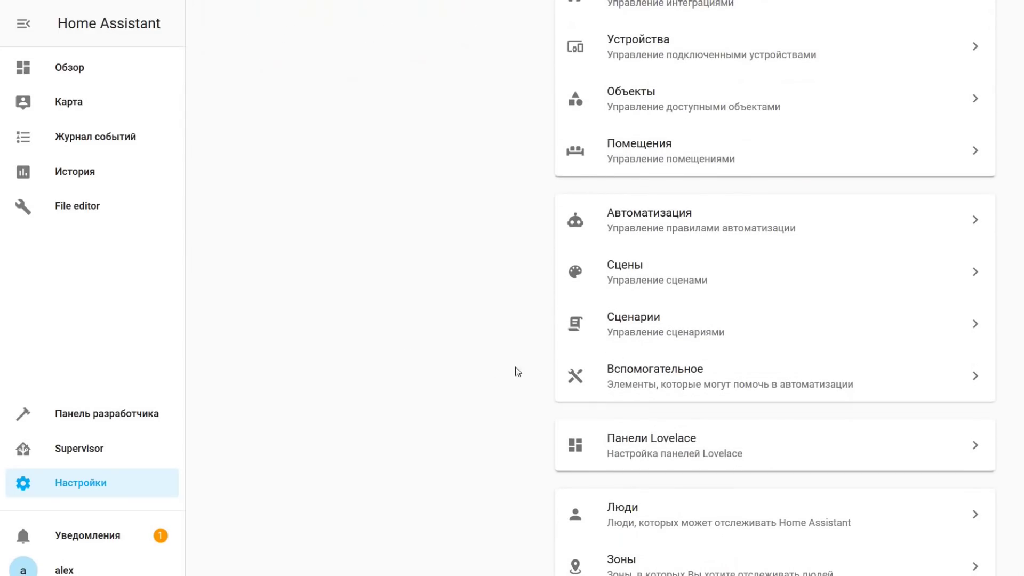
click(640, 219)
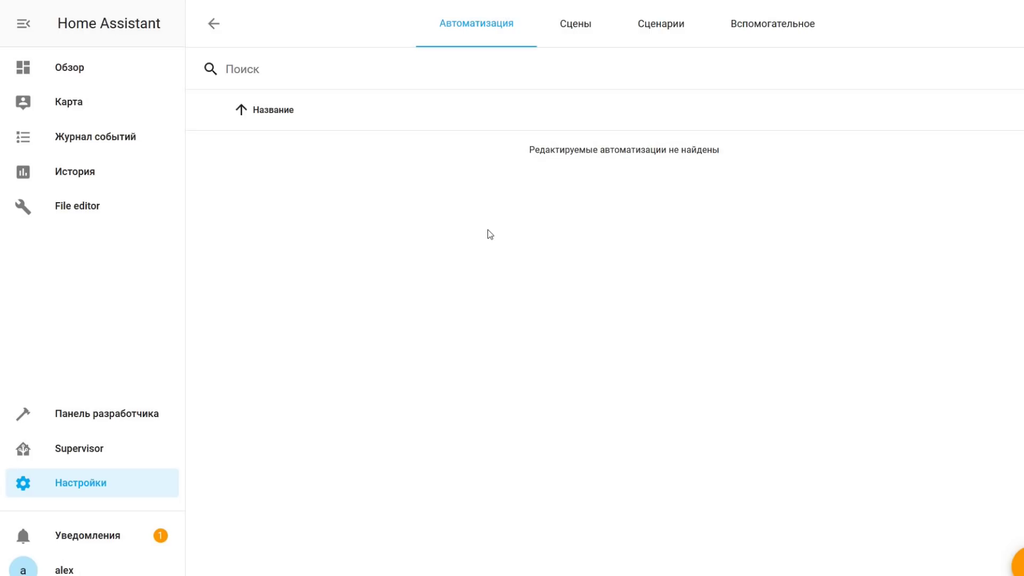
click(571, 26)
click(656, 36)
click(752, 28)
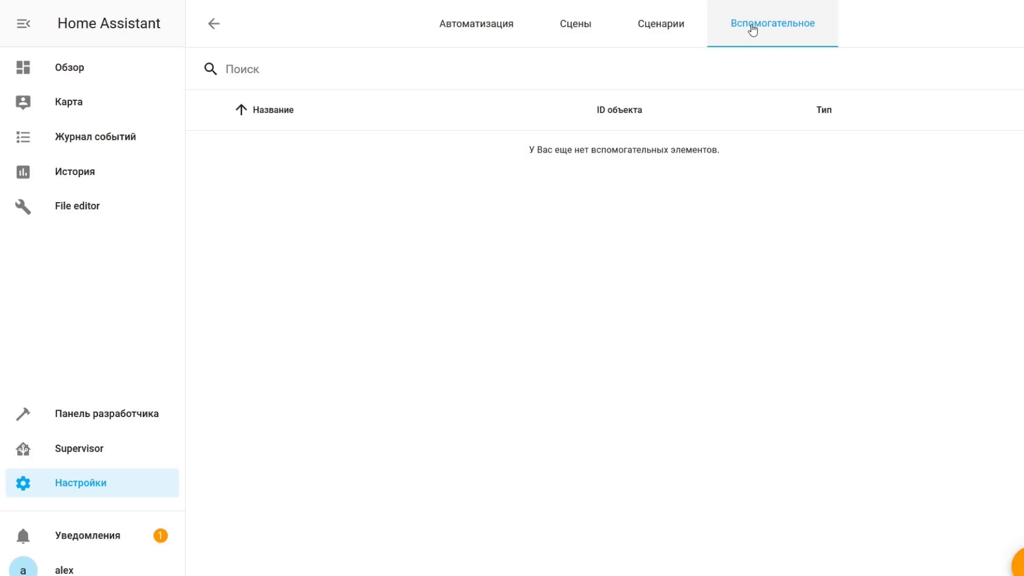
click(455, 42)
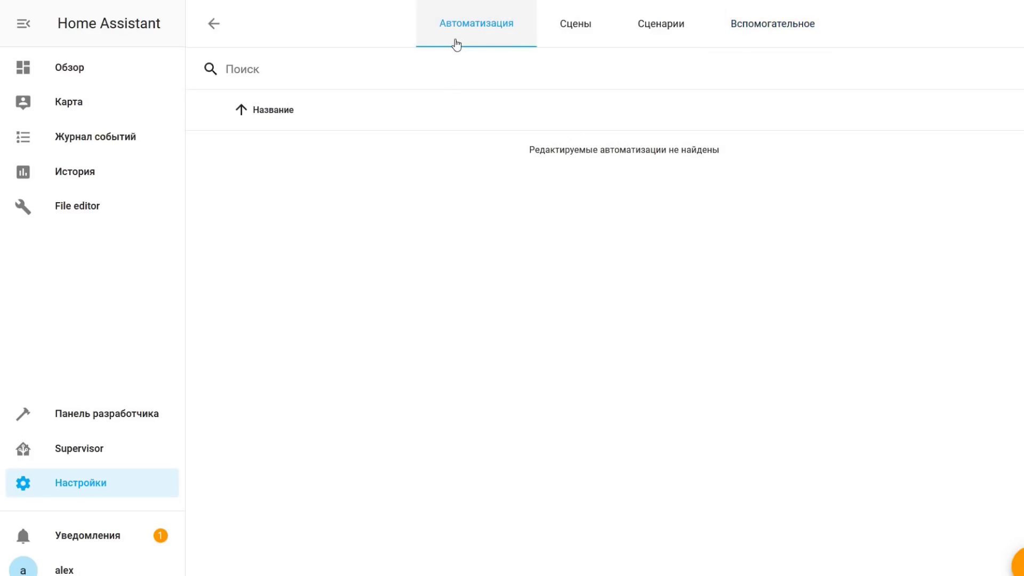
click(212, 24)
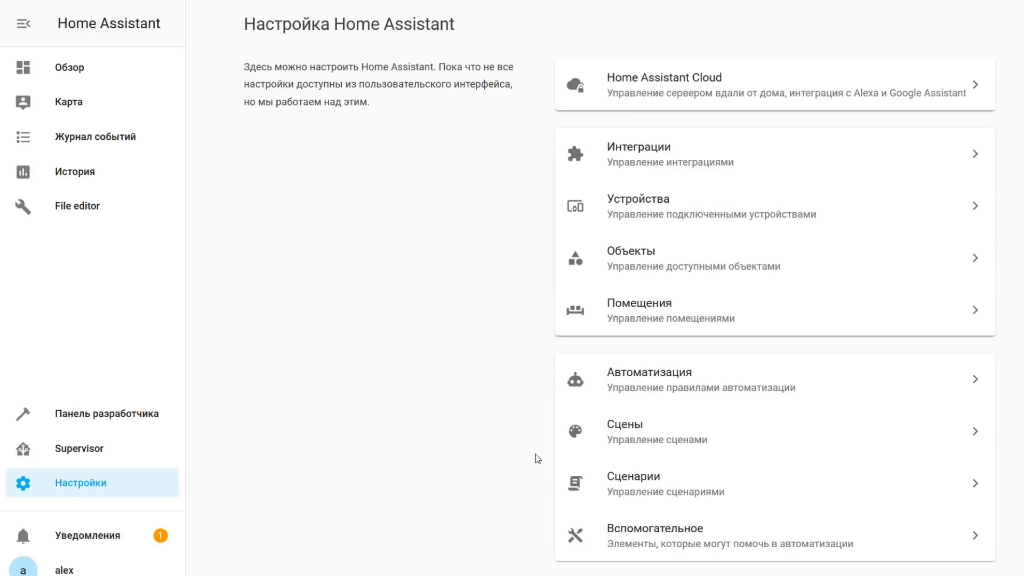
Step: Examine the Lovelace dashboards page and the options for adding a new dashboard, including Только для администраторов, without creating one
scroll(741, 434, down, 4)
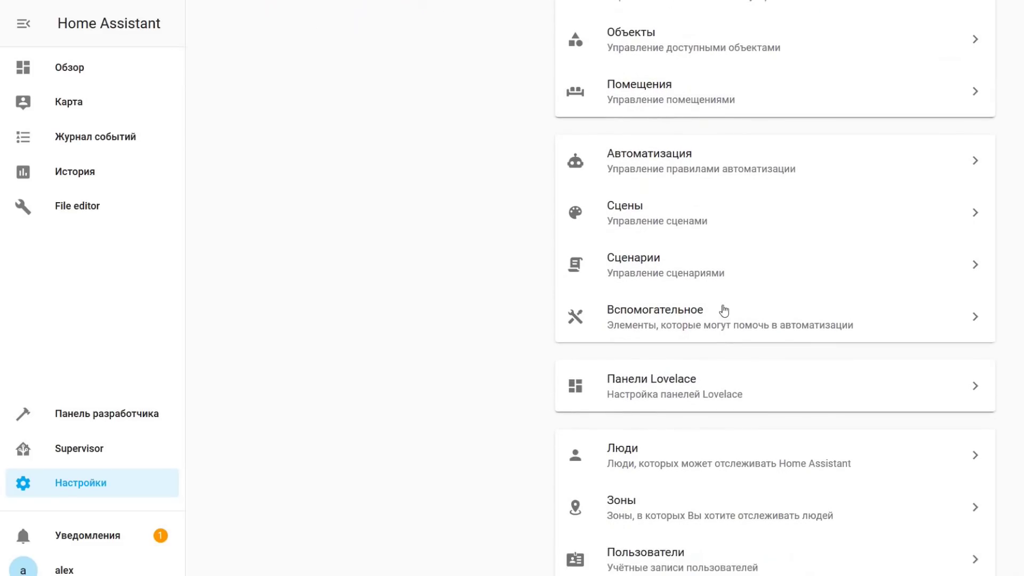
click(661, 372)
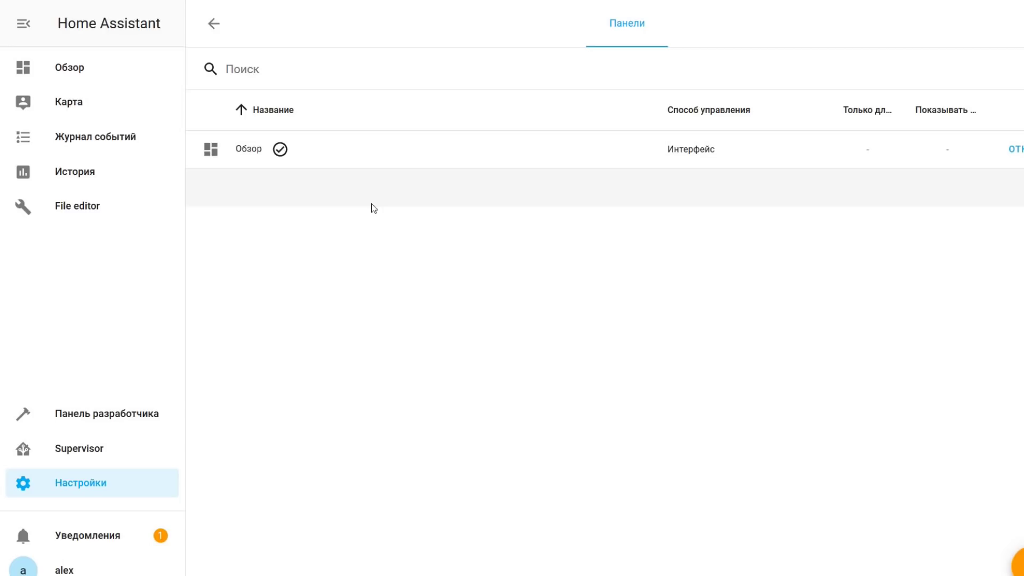
click(1017, 562)
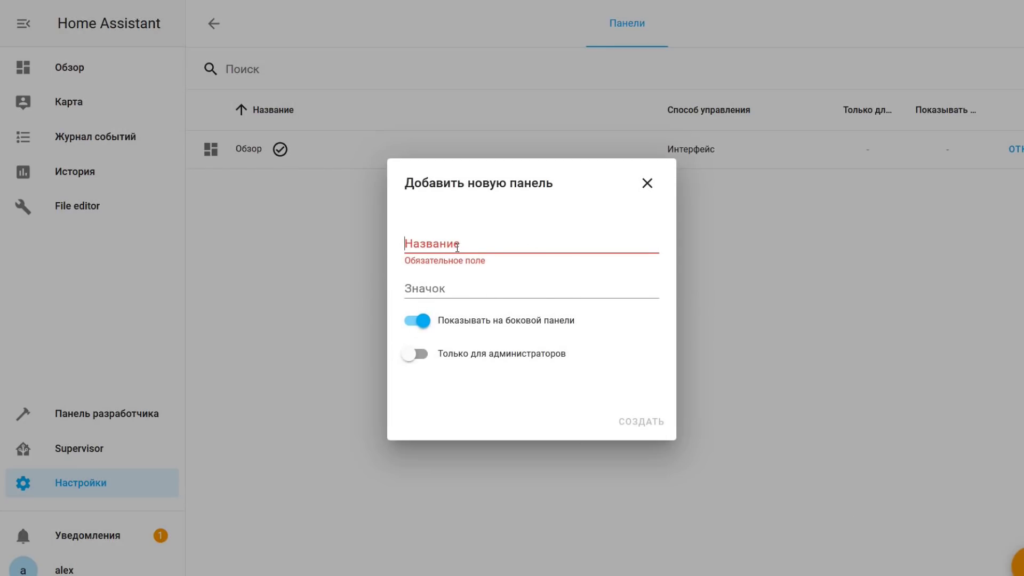
click(419, 357)
click(420, 359)
click(420, 360)
click(420, 359)
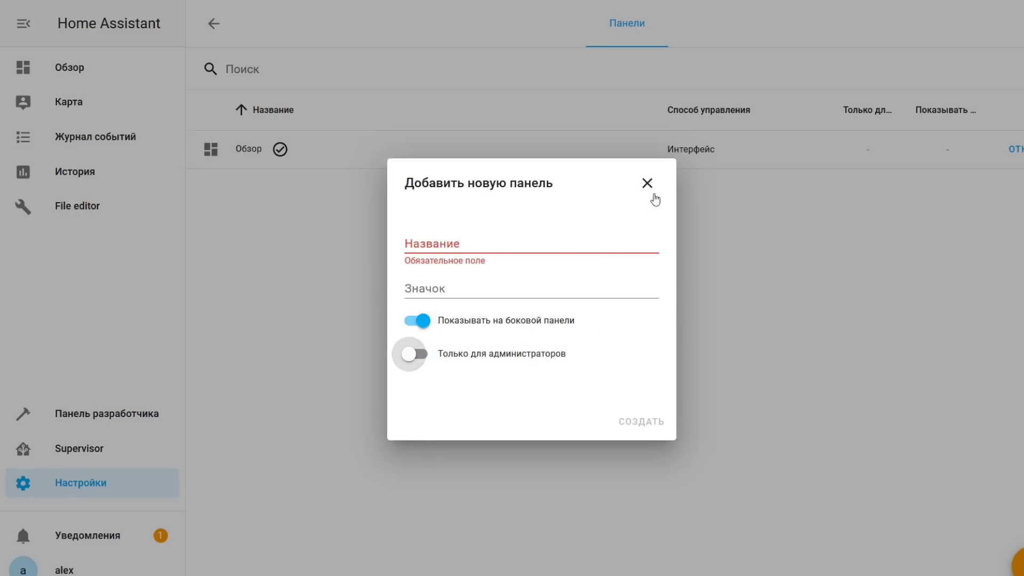
click(651, 189)
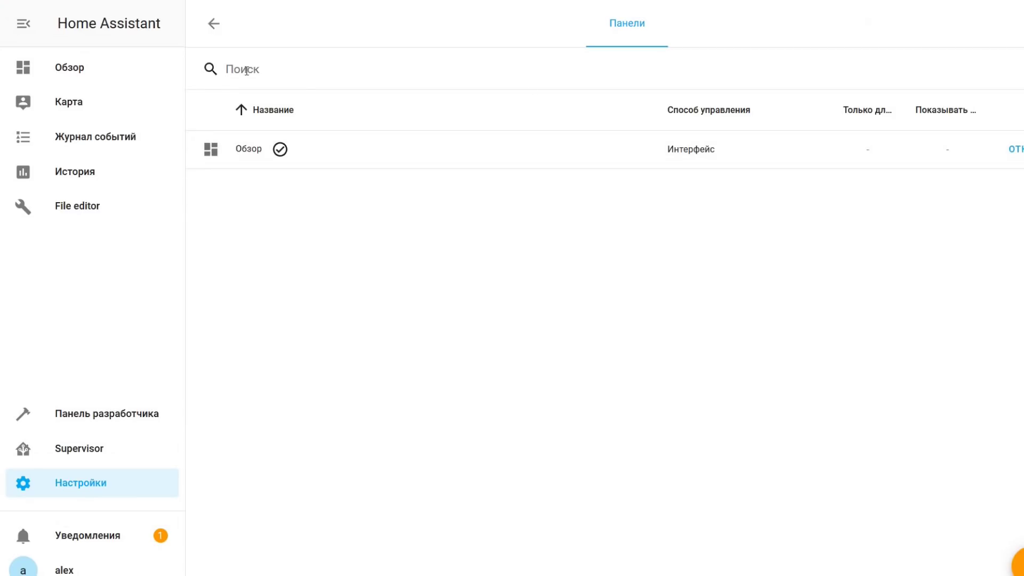
click(214, 25)
scroll(821, 324, down, 7)
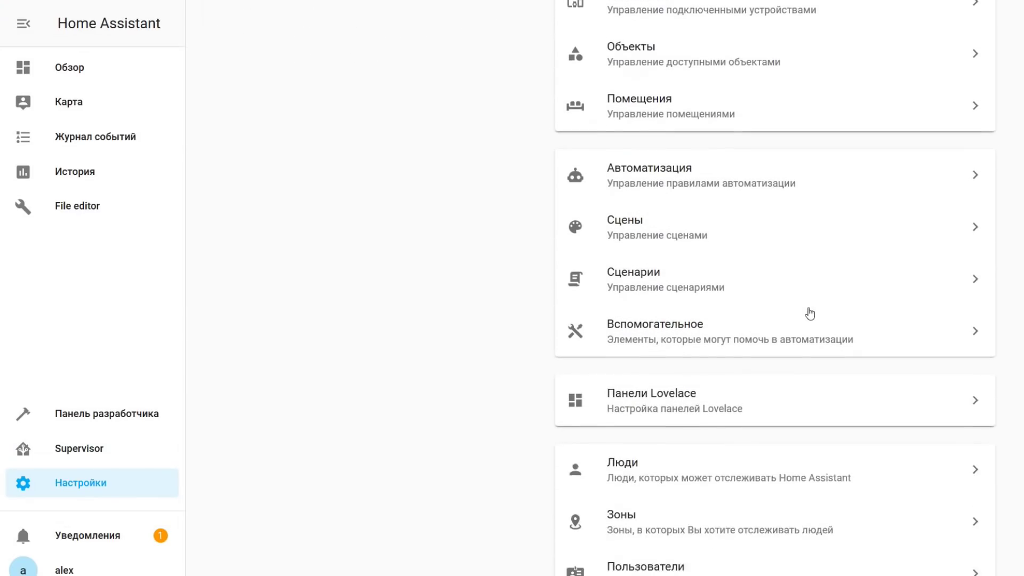
Step: View the people page (Люди) and the new person form with its linked user options, and close the form without creating a person
click(671, 283)
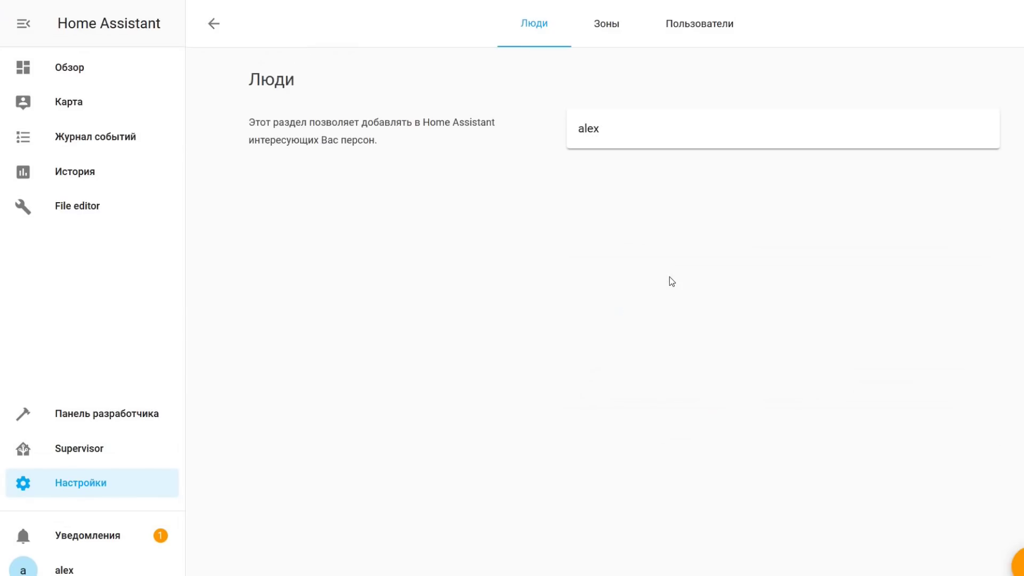
click(1019, 564)
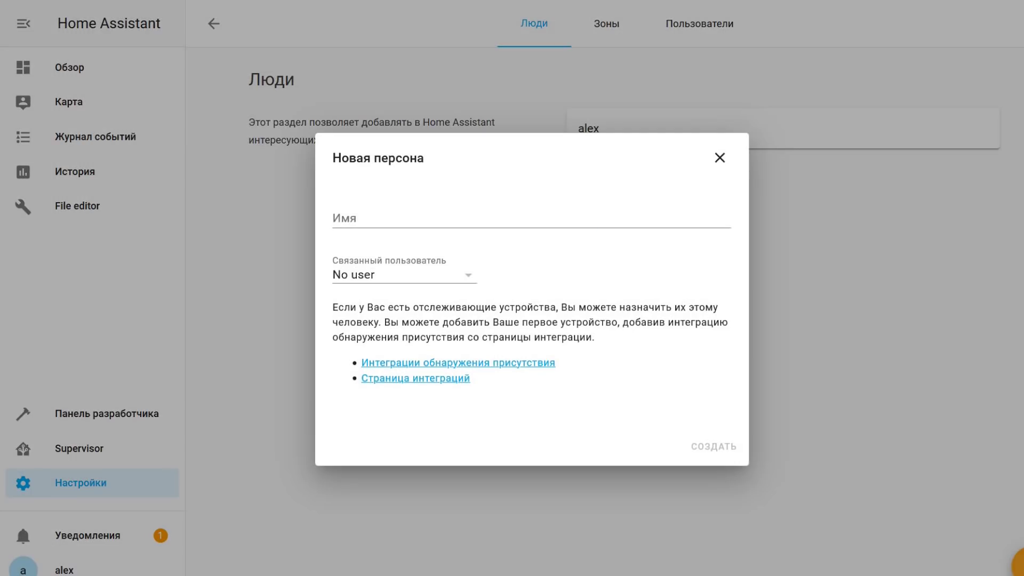
click(471, 284)
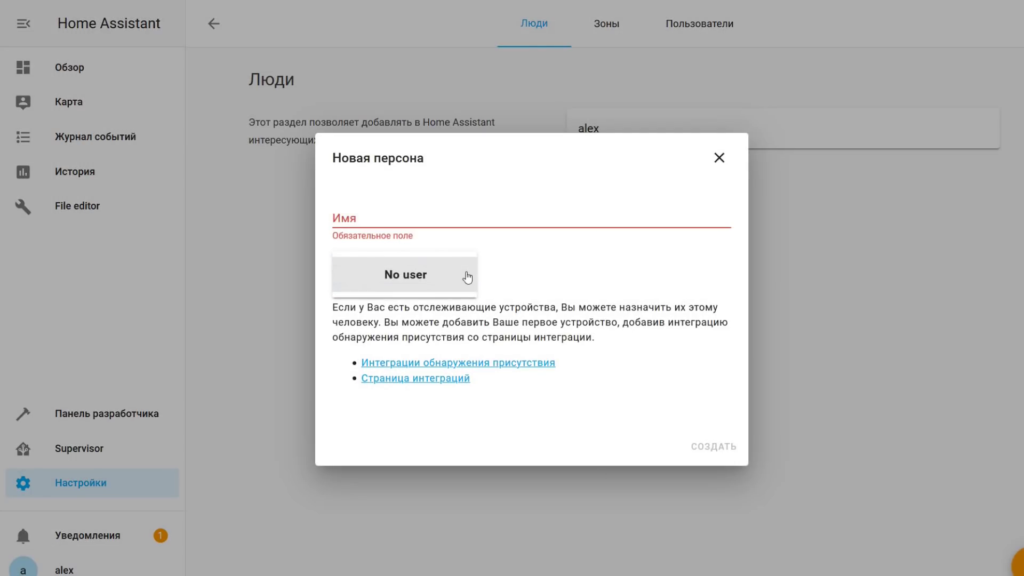
click(558, 260)
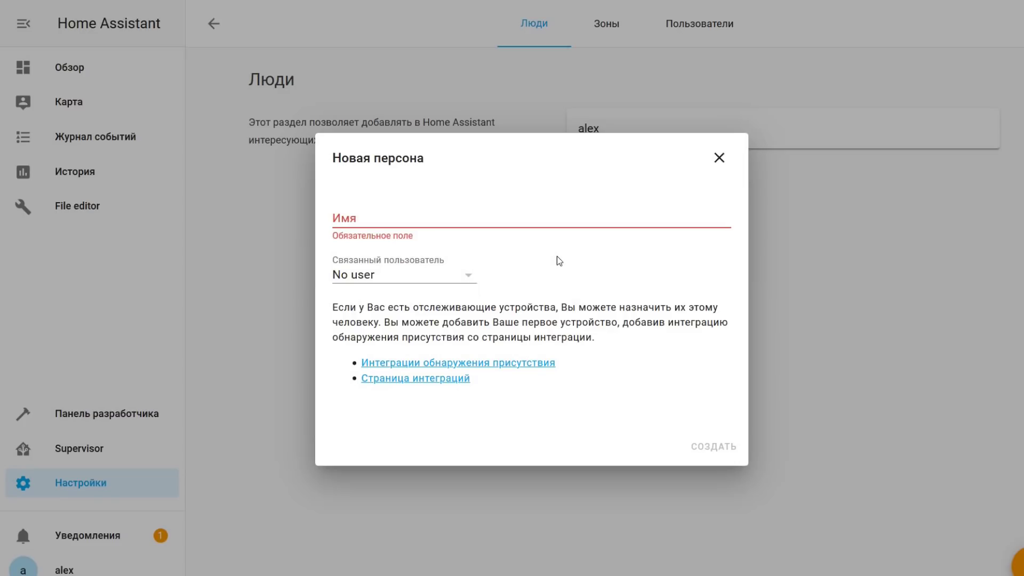
click(719, 158)
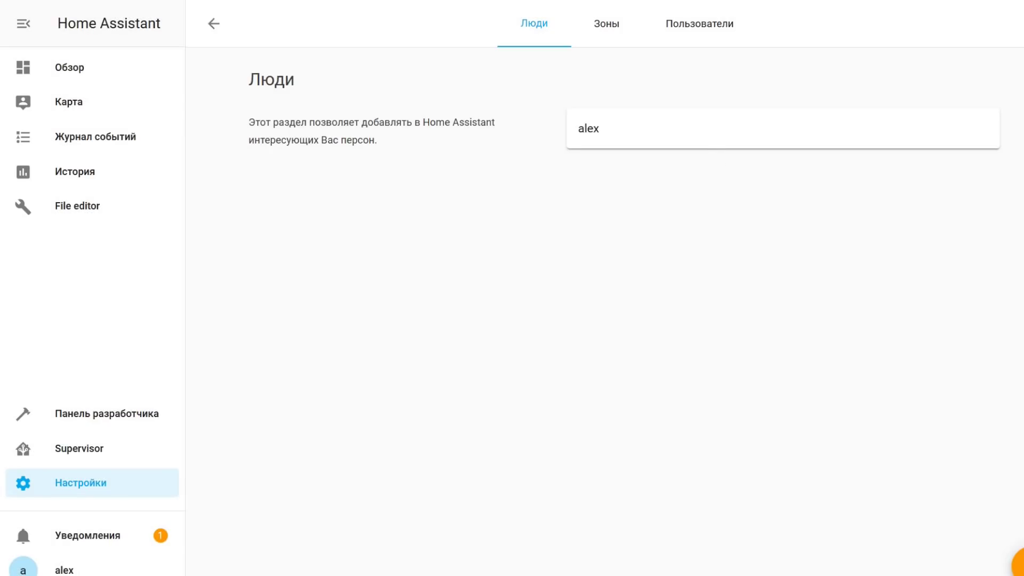
Step: Start a new zone on the zones page (Зоны) and reposition its marker on the map near the railway line
click(603, 29)
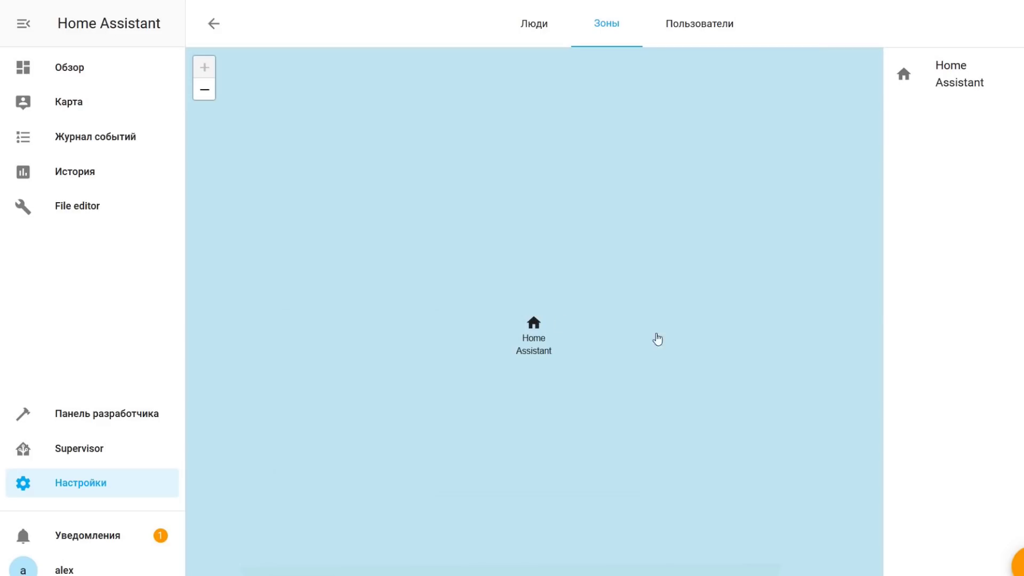
click(1013, 565)
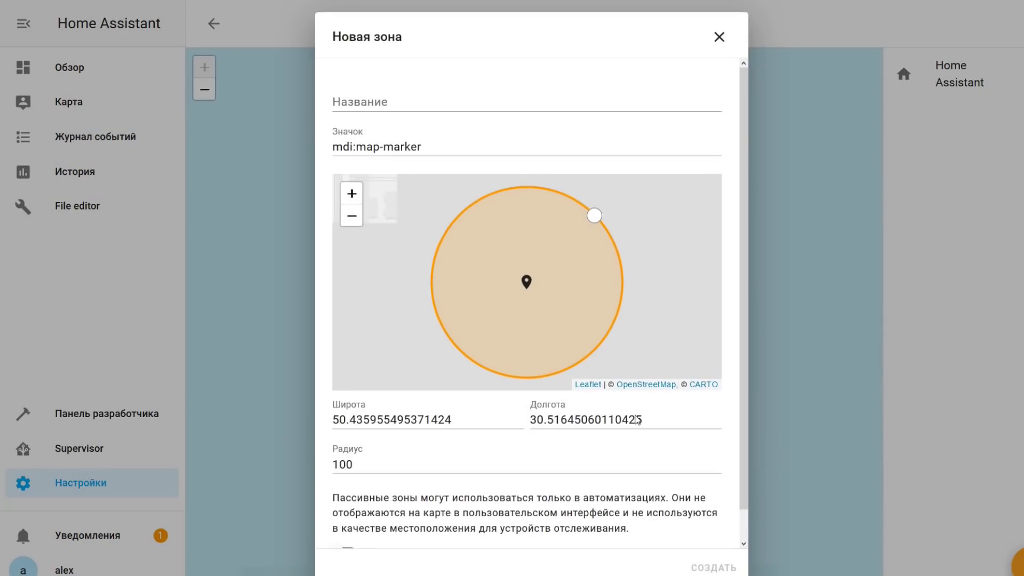
click(352, 216)
click(352, 216)
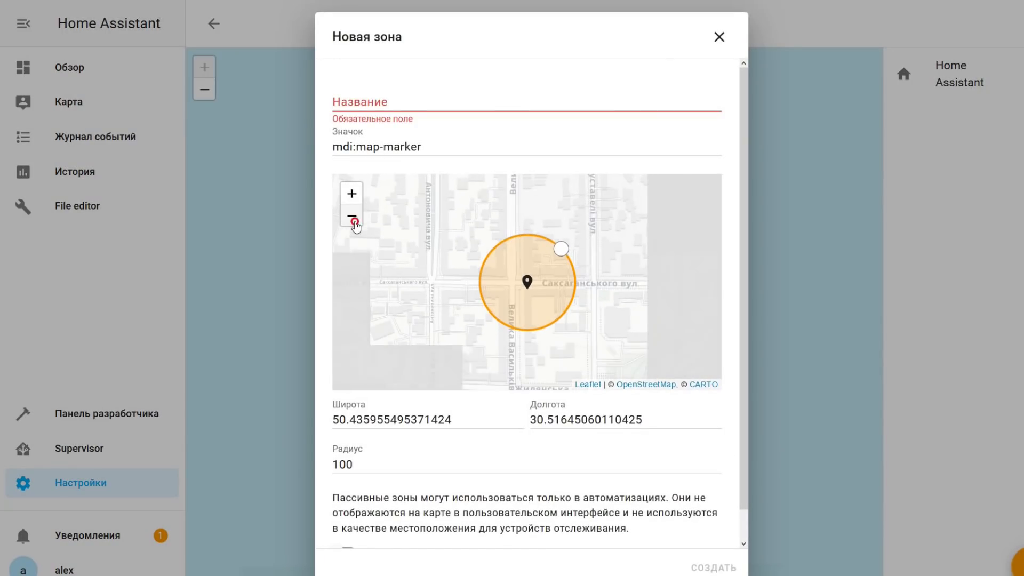
click(352, 216)
mouse_move(539, 292)
mouse_down()
mouse_move(518, 269)
mouse_move(530, 215)
mouse_move(601, 220)
mouse_move(489, 304)
mouse_move(434, 279)
mouse_move(512, 240)
mouse_move(602, 223)
mouse_up()
drag(608, 314, 480, 320)
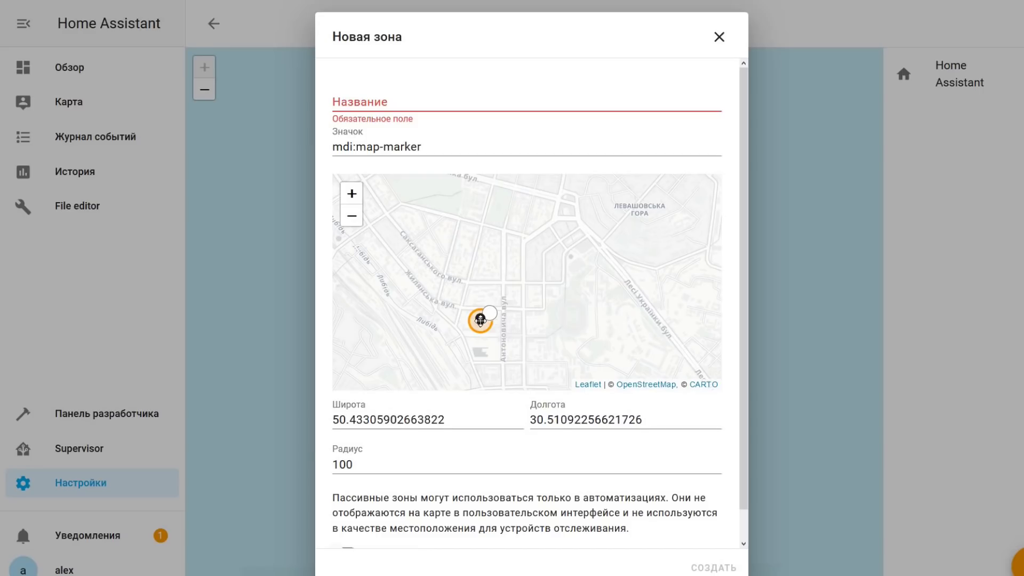
Step: Set the new zone's radius to 300, check its coverage on the map, and close the form without creating the zone
drag(339, 467, 332, 466)
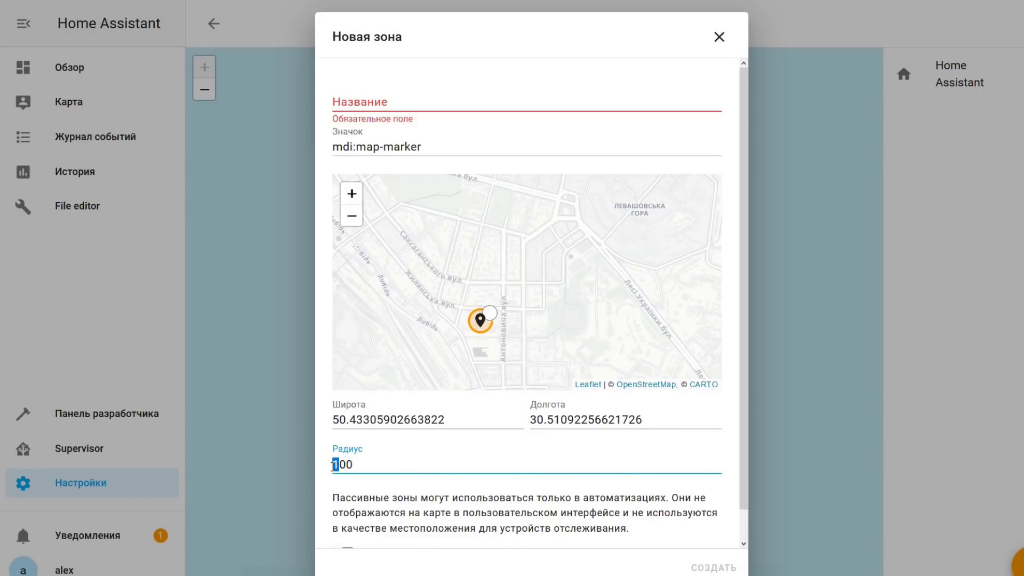
text(3)
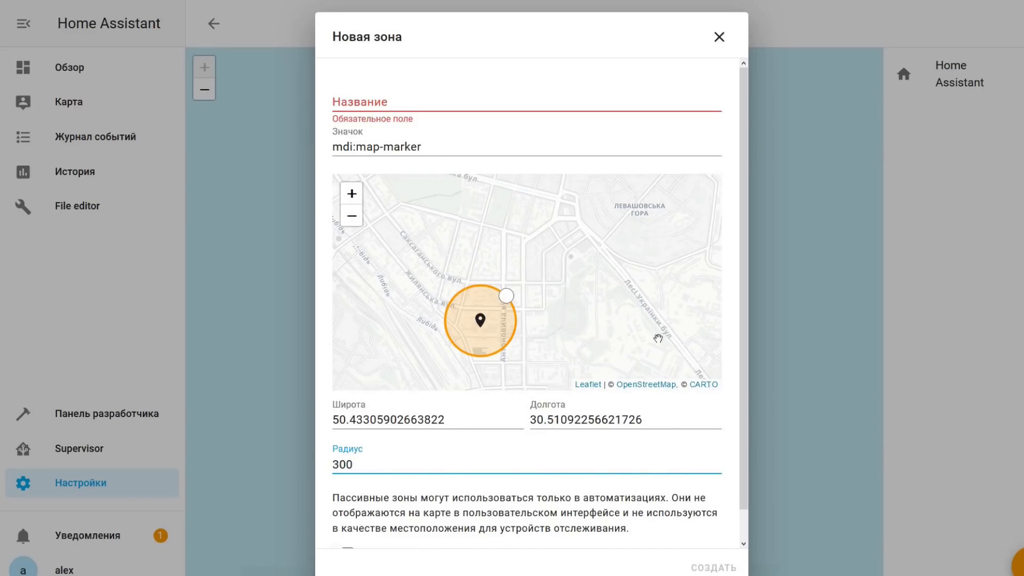
scroll(590, 307, down, 1)
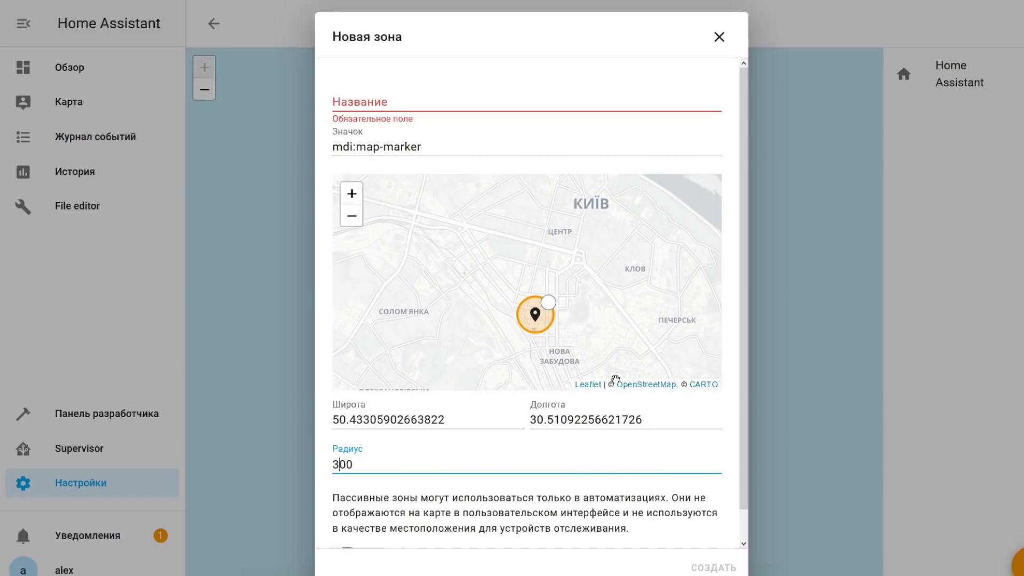
click(720, 37)
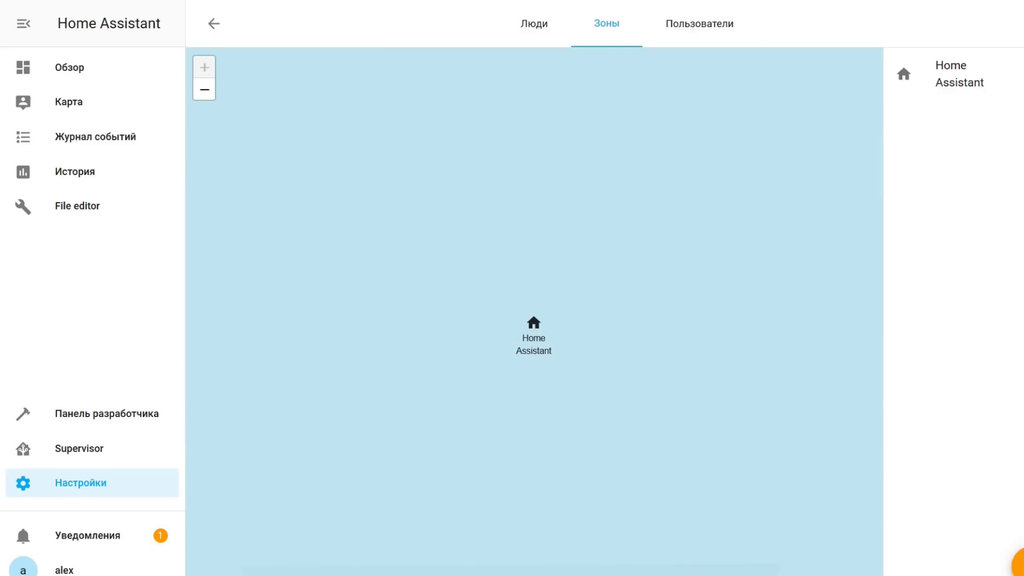
Step: Examine the users page (Пользователи) and the new user form with its Администратор option, cancel it, and return to the settings overview
click(696, 29)
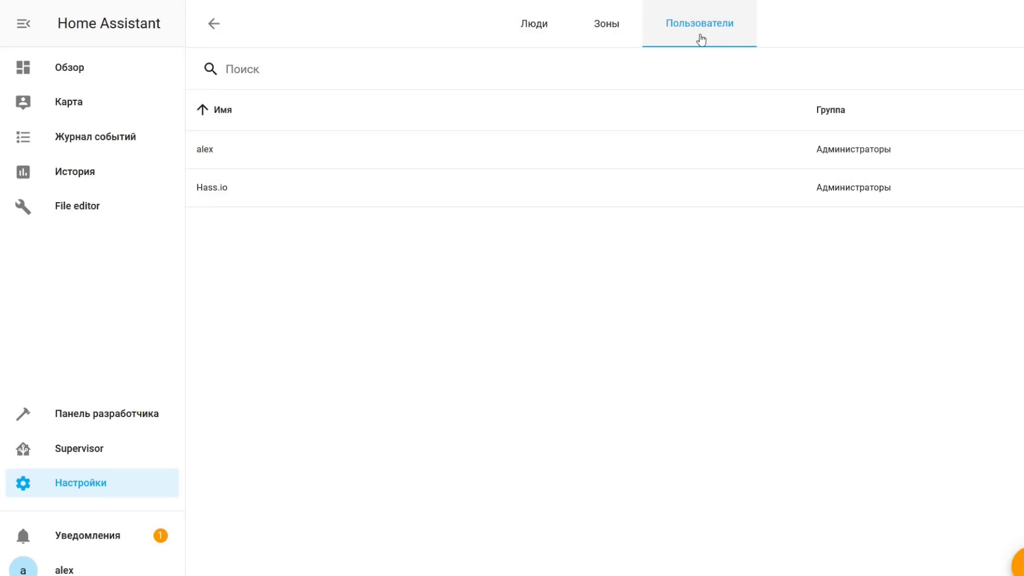
click(1019, 563)
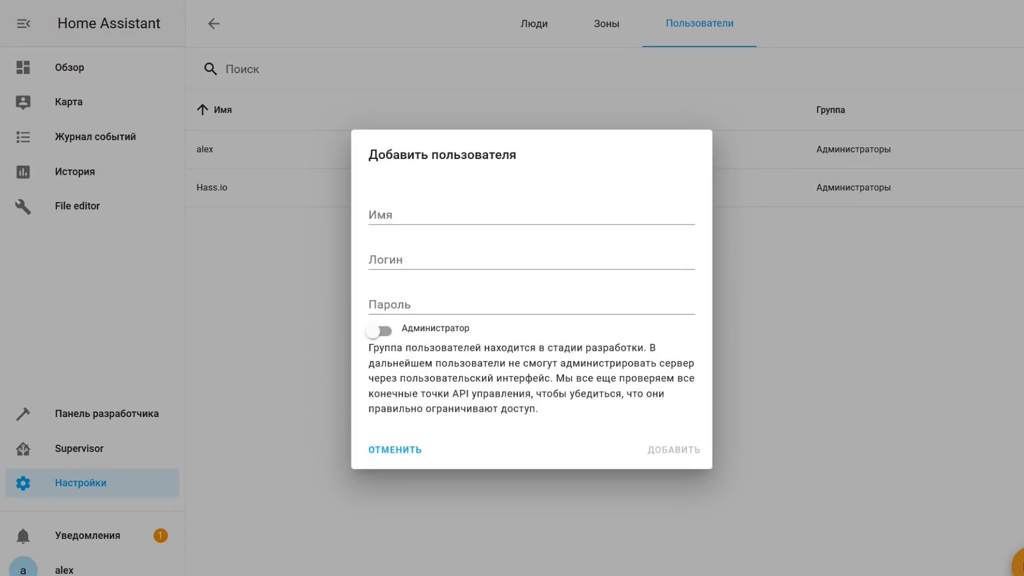
click(378, 332)
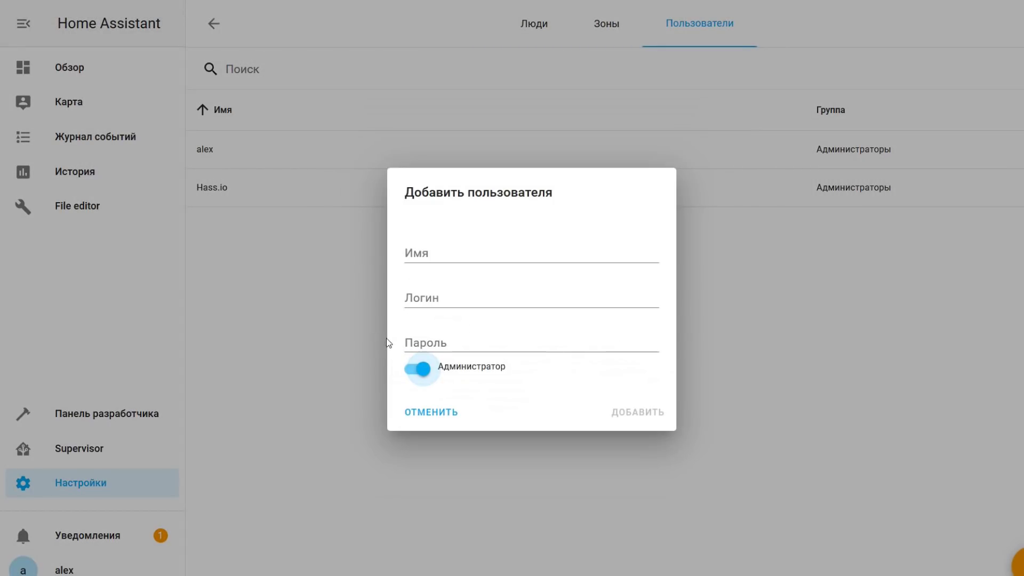
click(423, 372)
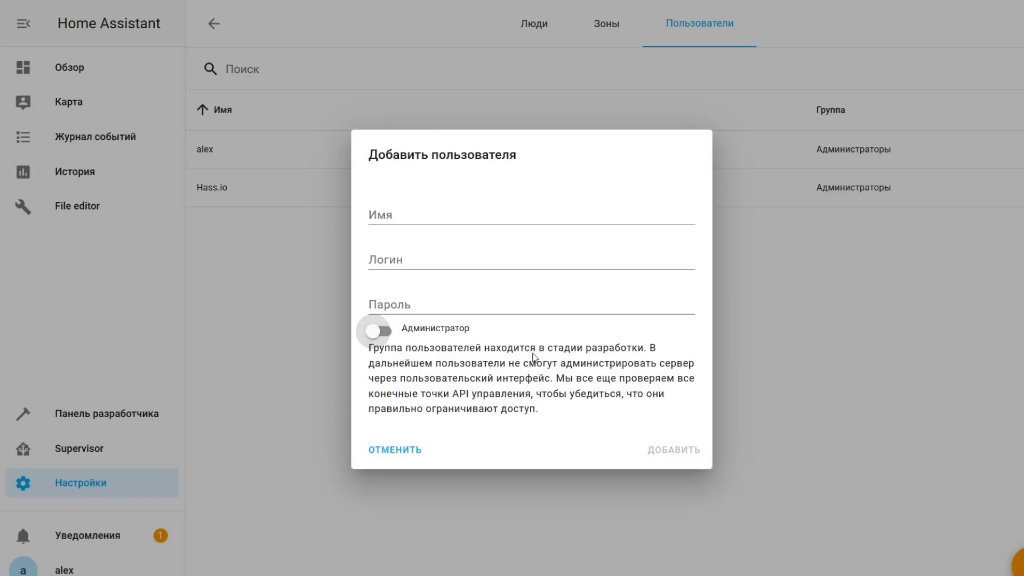
click(408, 460)
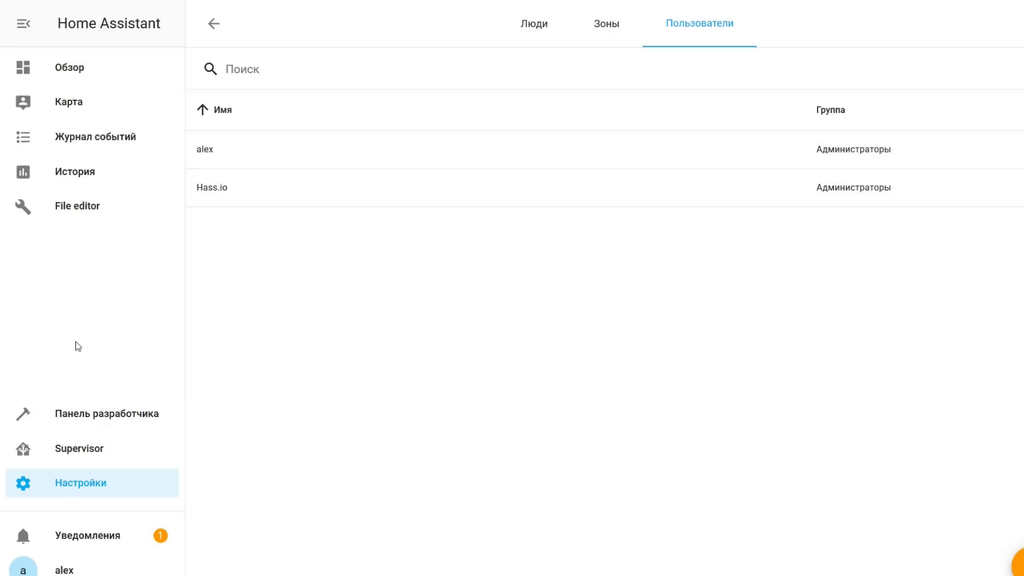
click(216, 31)
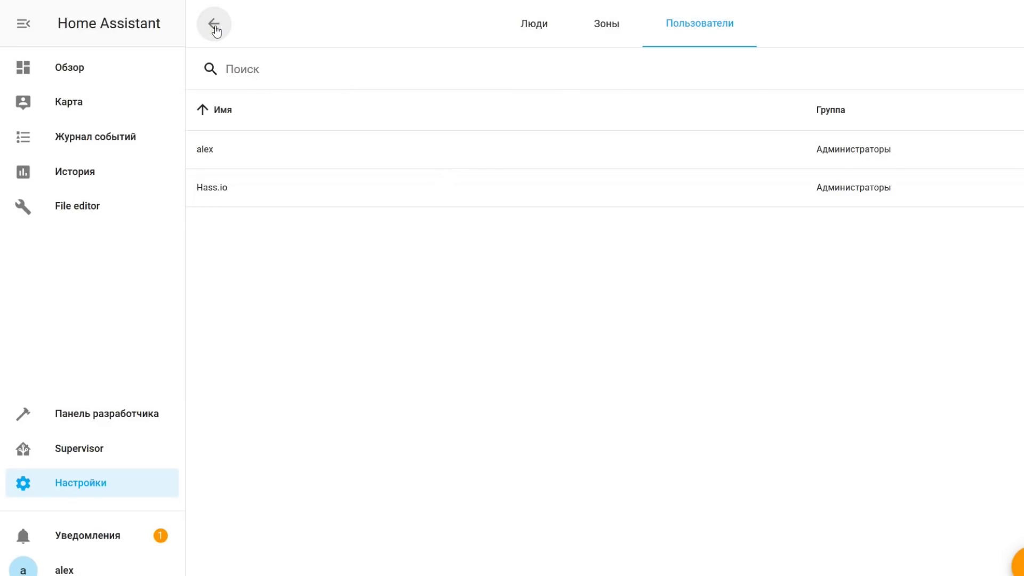
click(222, 34)
Step: Examine the general settings page (Общие), including the installation name, map location, time zone, elevation and unit system
scroll(683, 390, down, 2)
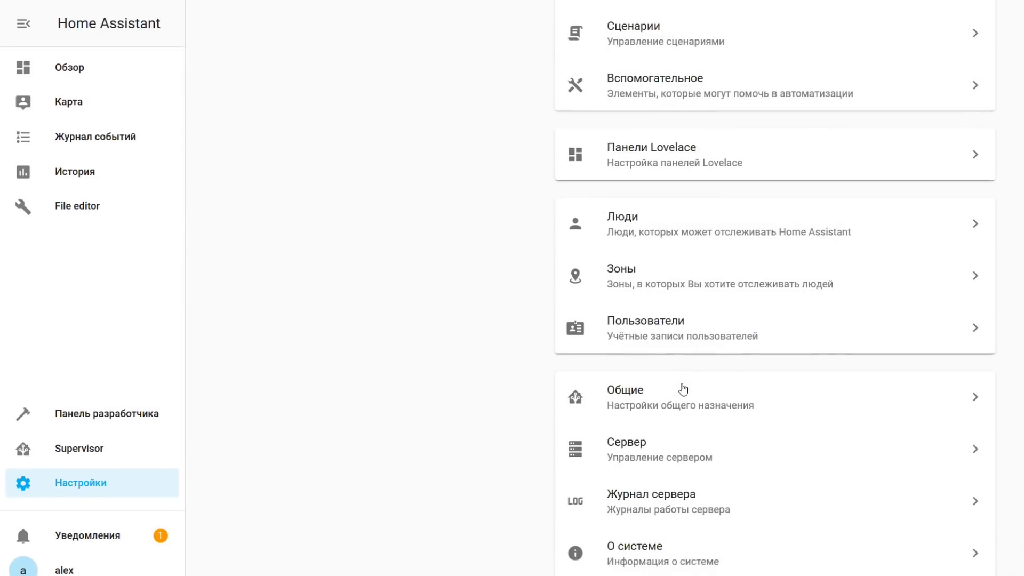
click(617, 341)
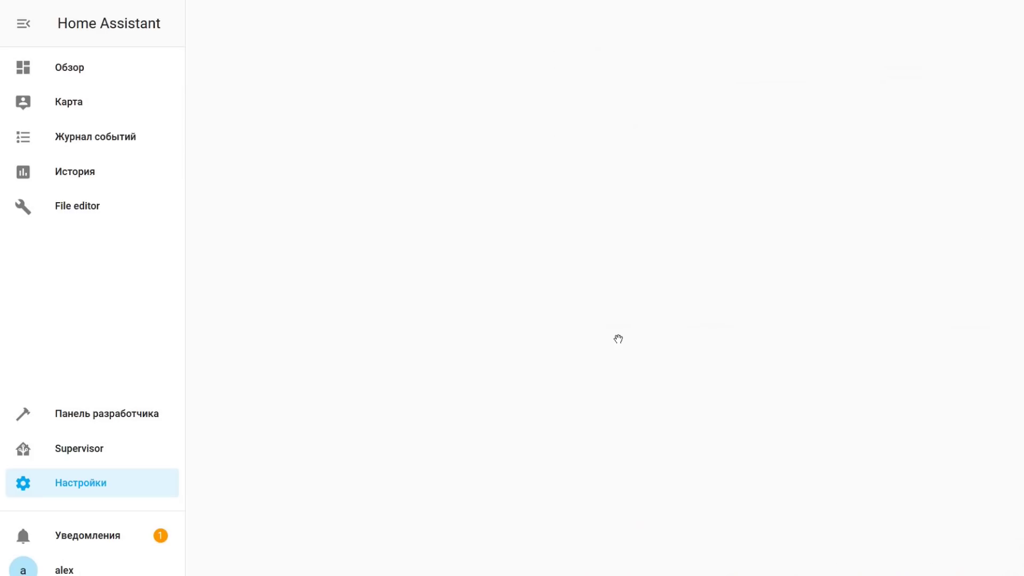
scroll(467, 304, down, 3)
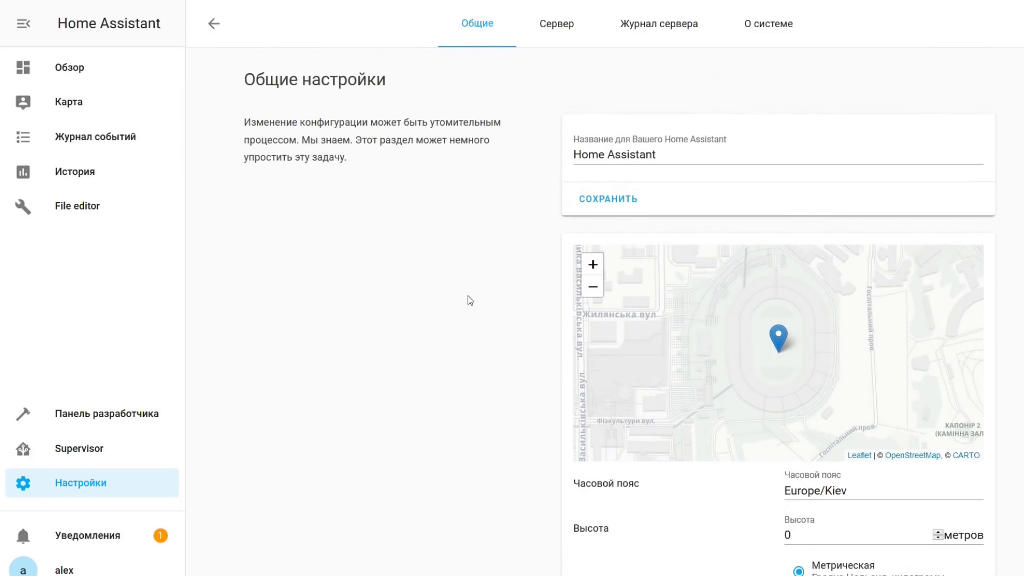
scroll(483, 411, down, 1)
scroll(483, 415, down, 2)
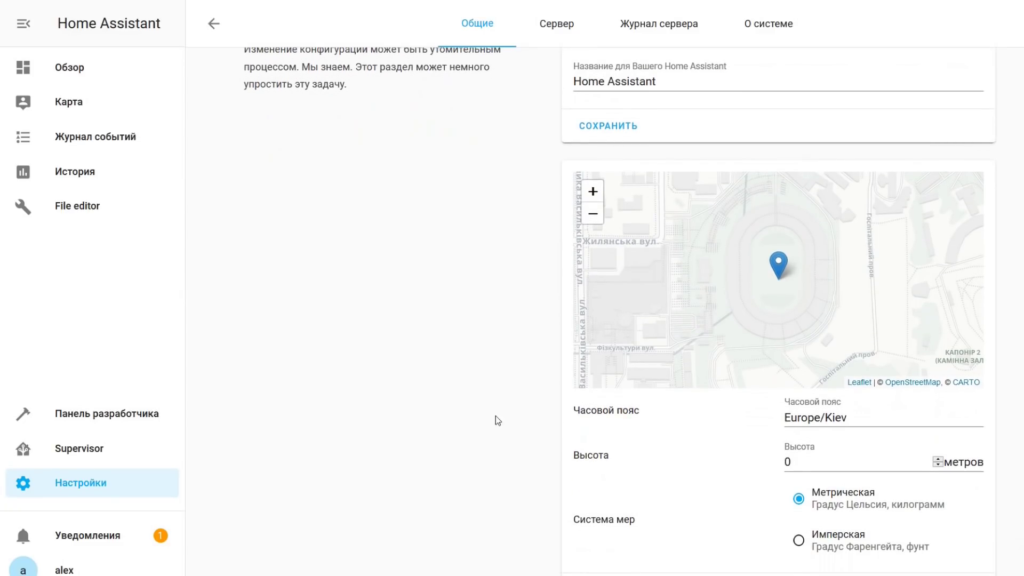
scroll(686, 398, down, 1)
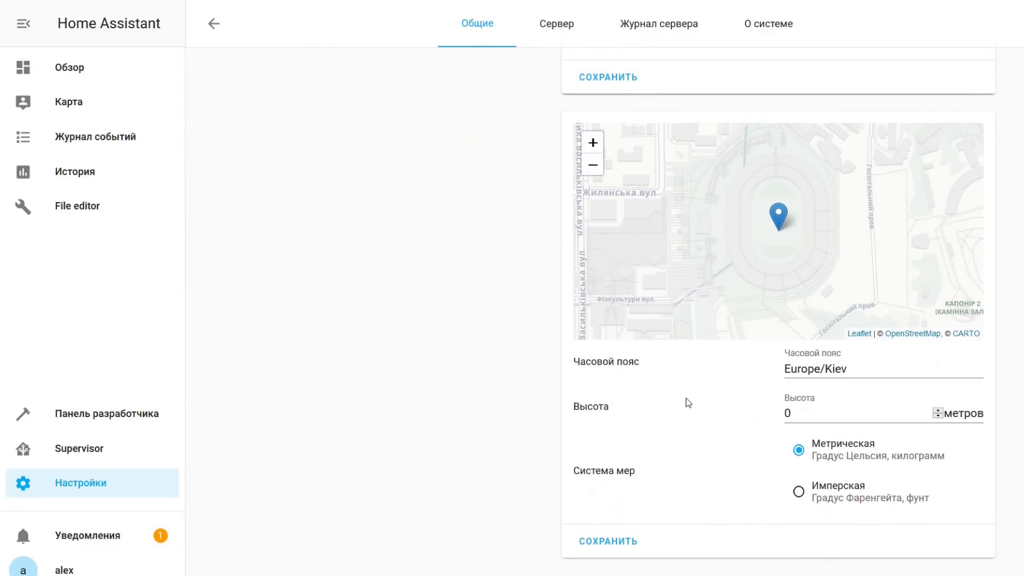
scroll(686, 398, up, 2)
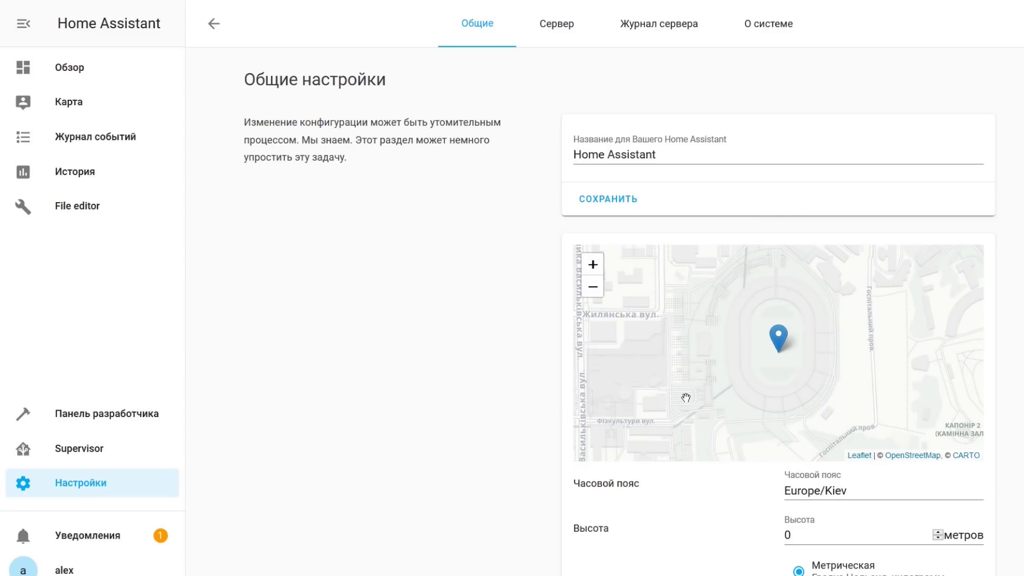
Step: View the server control page (Сервер), and refresh and read through the full server log (Журнал сервера)
click(566, 35)
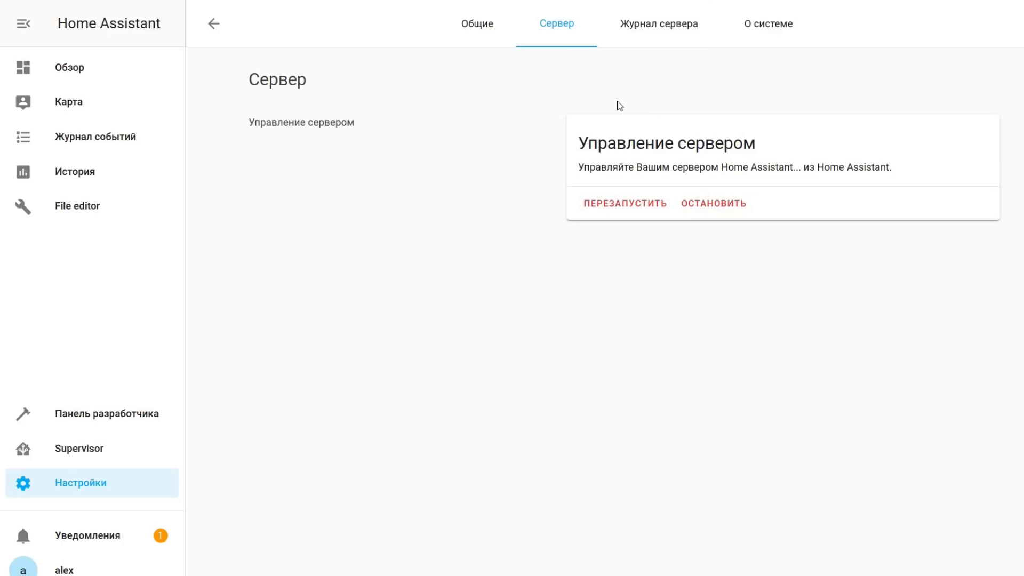
click(644, 32)
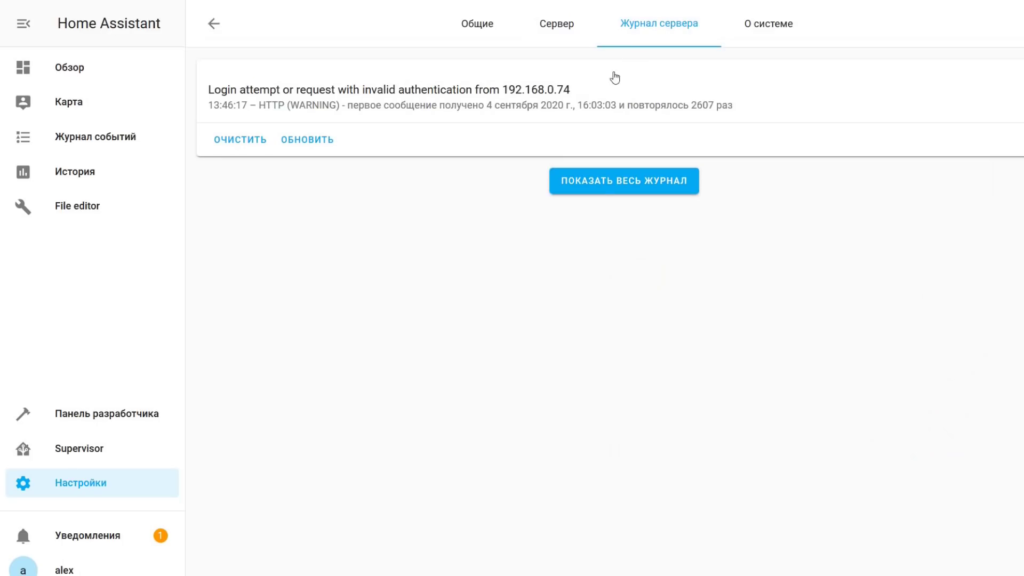
click(300, 139)
click(302, 138)
click(664, 187)
scroll(674, 245, down, 5)
scroll(512, 288, down, 5)
scroll(512, 288, down, 5)
scroll(512, 288, down, 2)
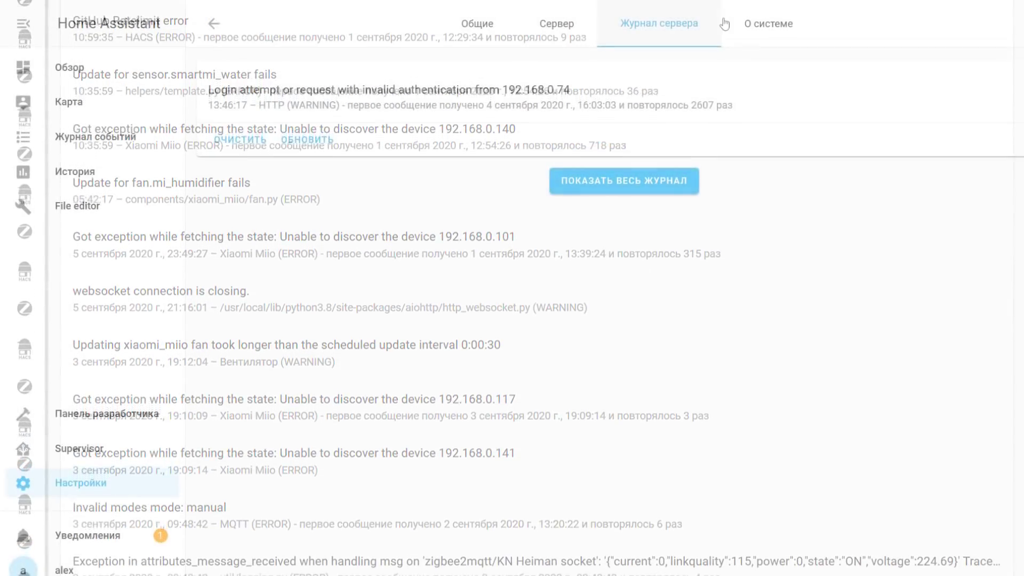
Step: Examine the system information page (О системе), including the Home Assistant version, system status and list of integrations
click(753, 37)
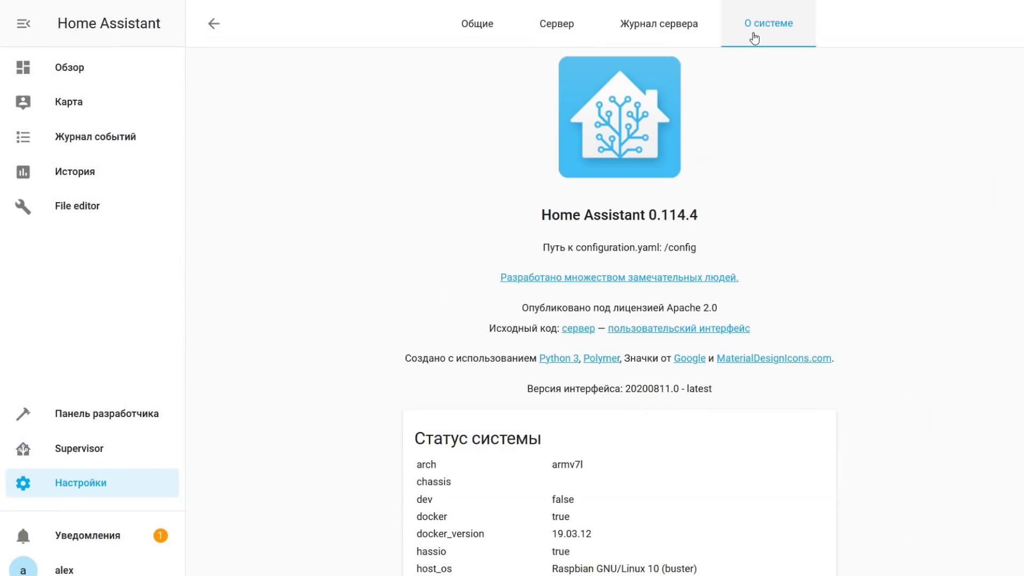
drag(543, 216, 713, 222)
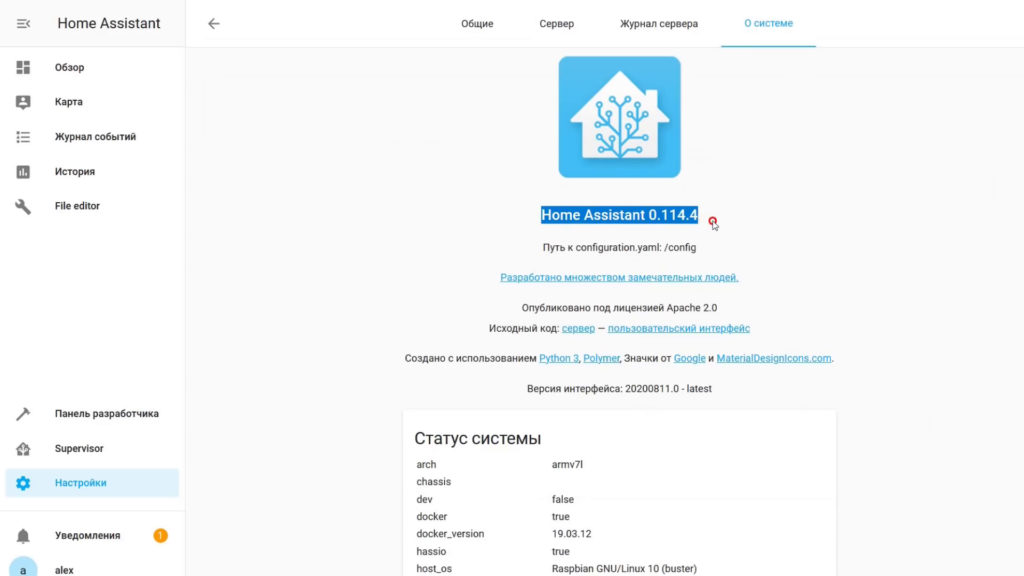
click(754, 245)
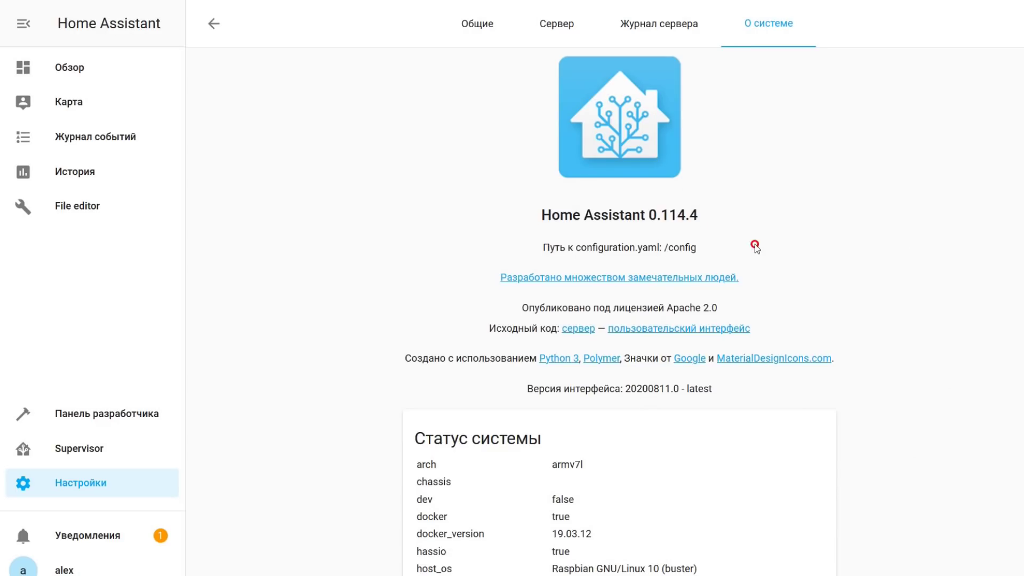
scroll(755, 246, down, 4)
scroll(755, 246, down, 5)
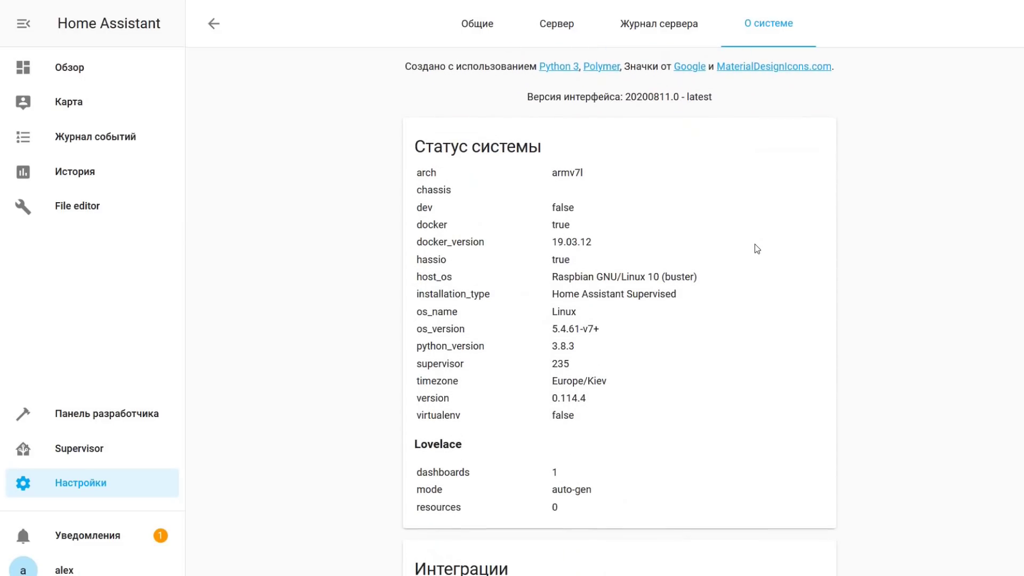
scroll(755, 245, down, 5)
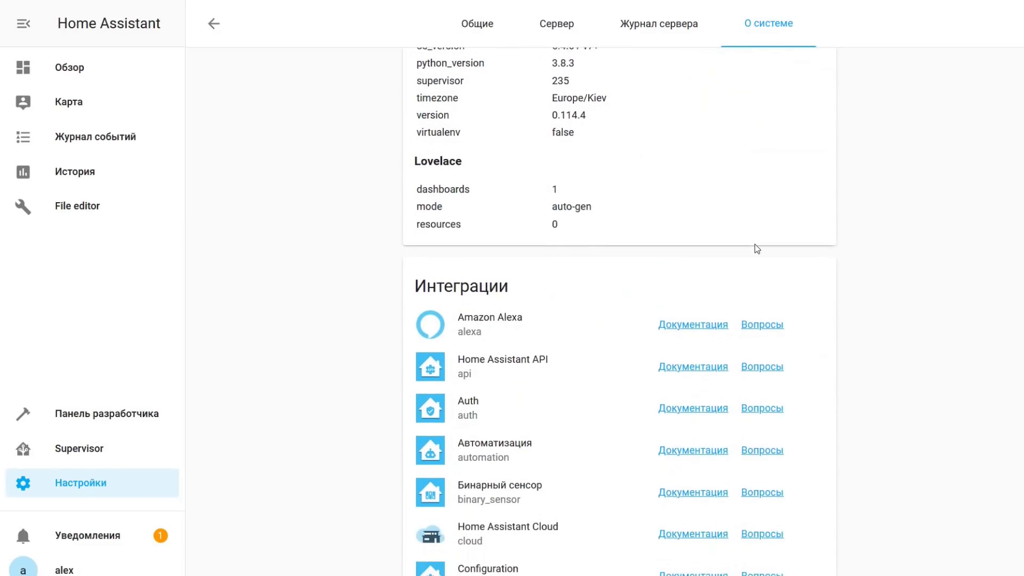
scroll(754, 244, down, 7)
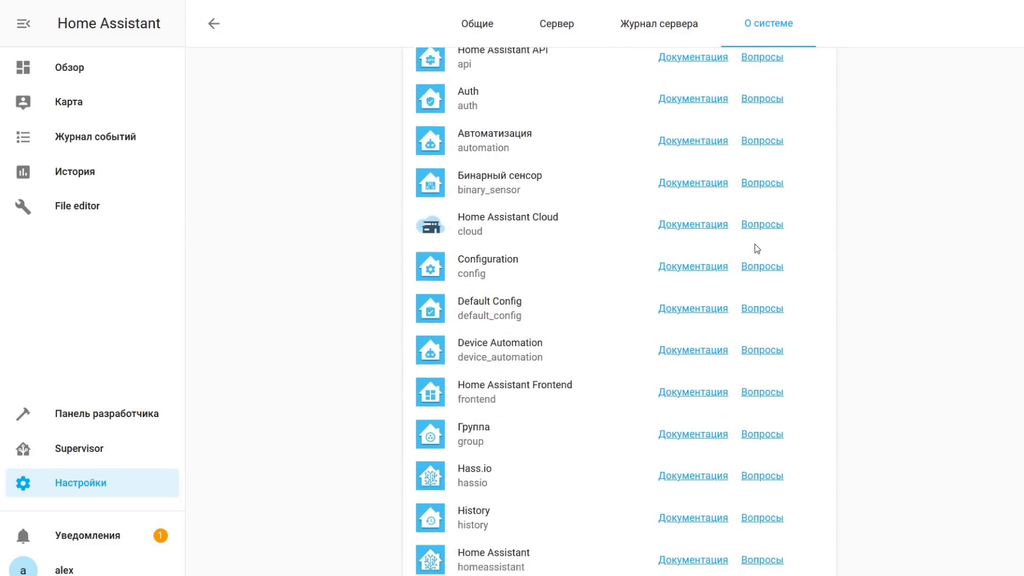
scroll(754, 244, down, 6)
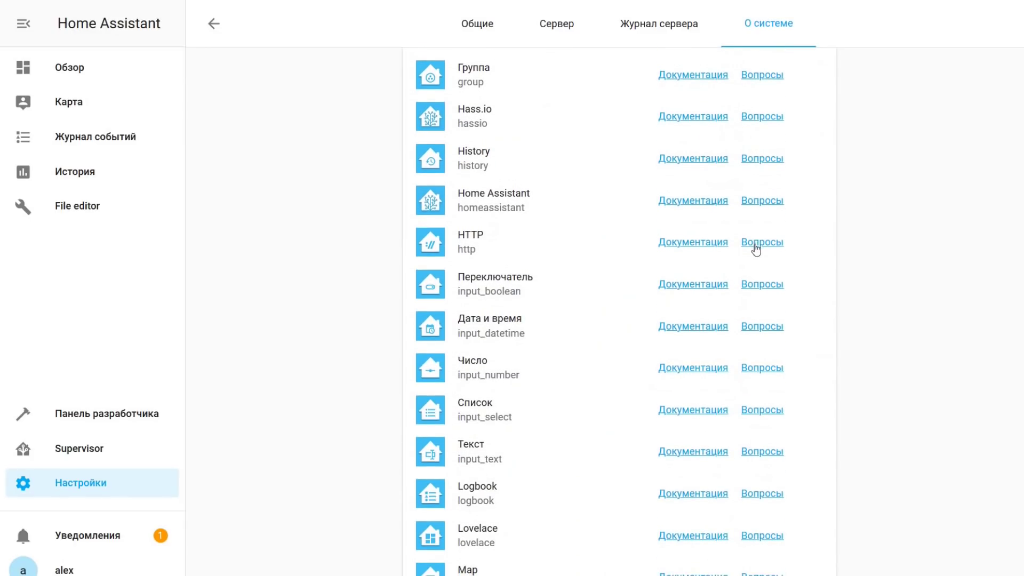
Step: Read through the remaining entries in the integrations list on the system information page (О системе)
scroll(754, 244, down, 7)
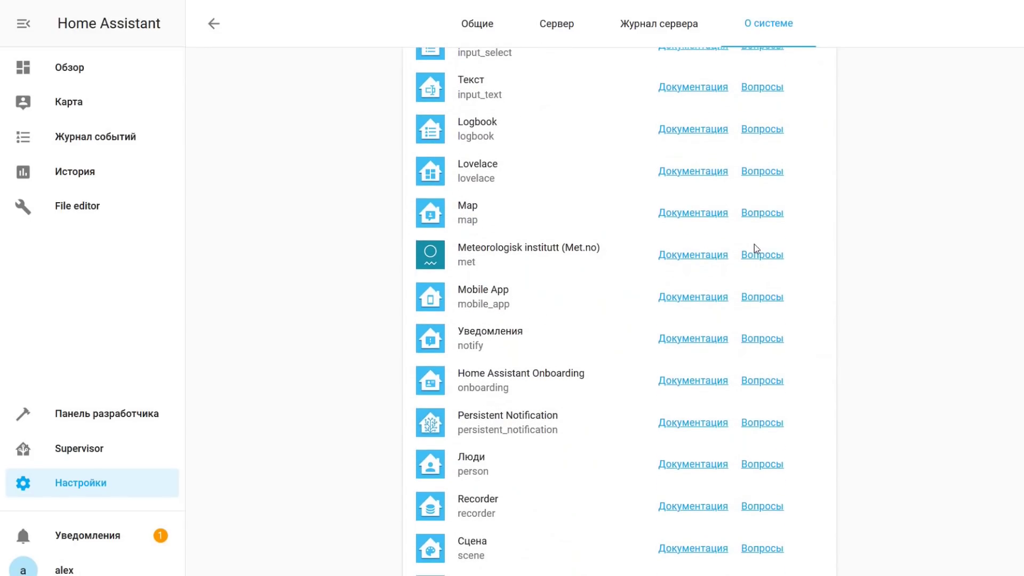
scroll(754, 244, down, 5)
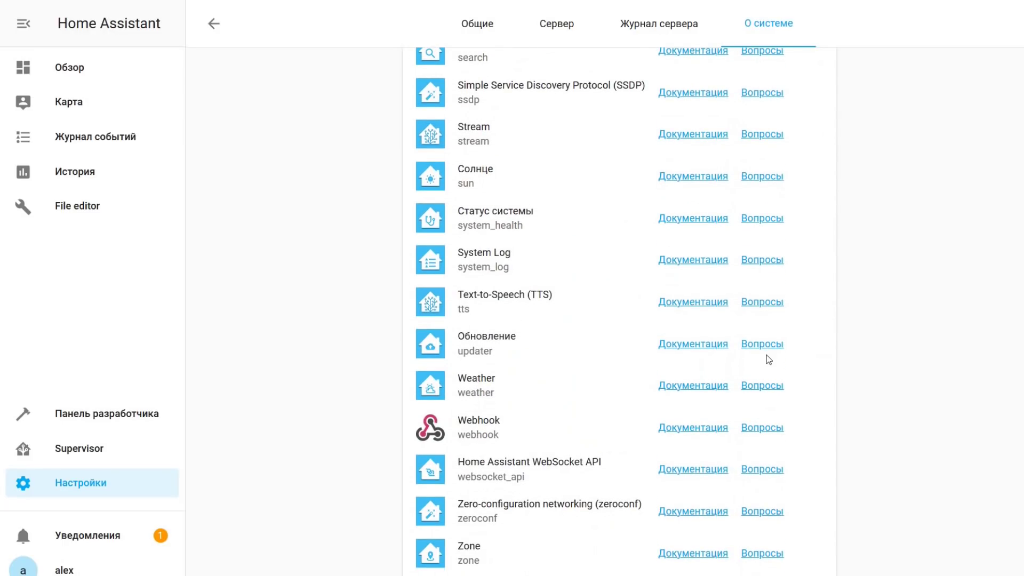
scroll(766, 359, up, 14)
scroll(767, 358, up, 20)
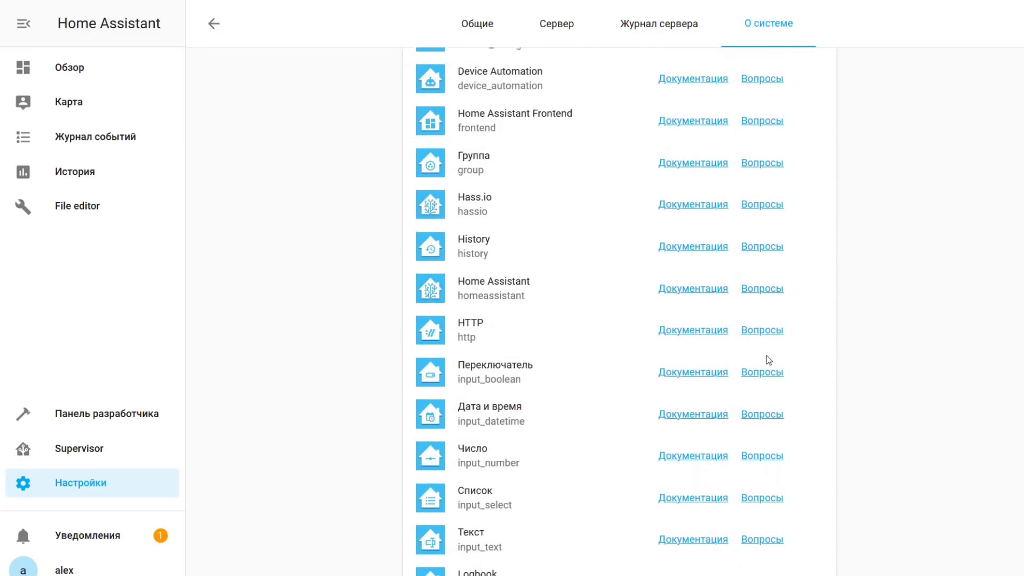
scroll(768, 360, up, 4)
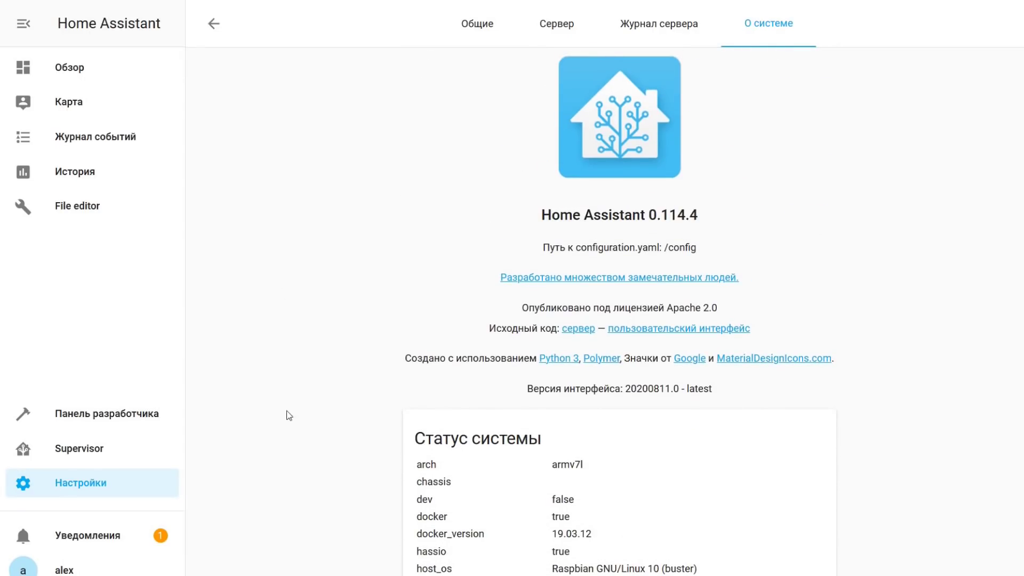
Step: Open the notifications (Уведомления), dismiss the failed login attempt notification, and close the notification list
click(88, 539)
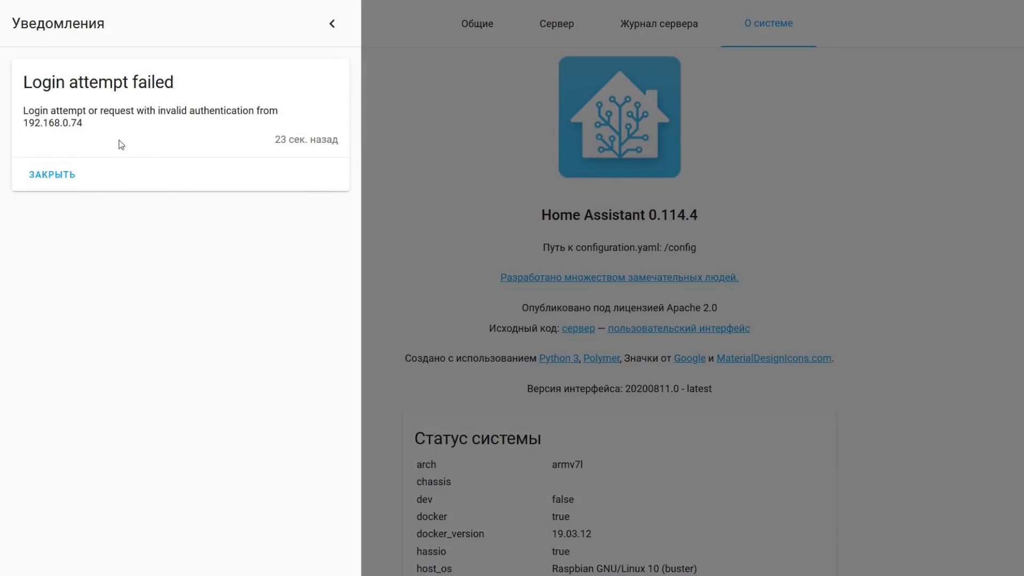
click(333, 25)
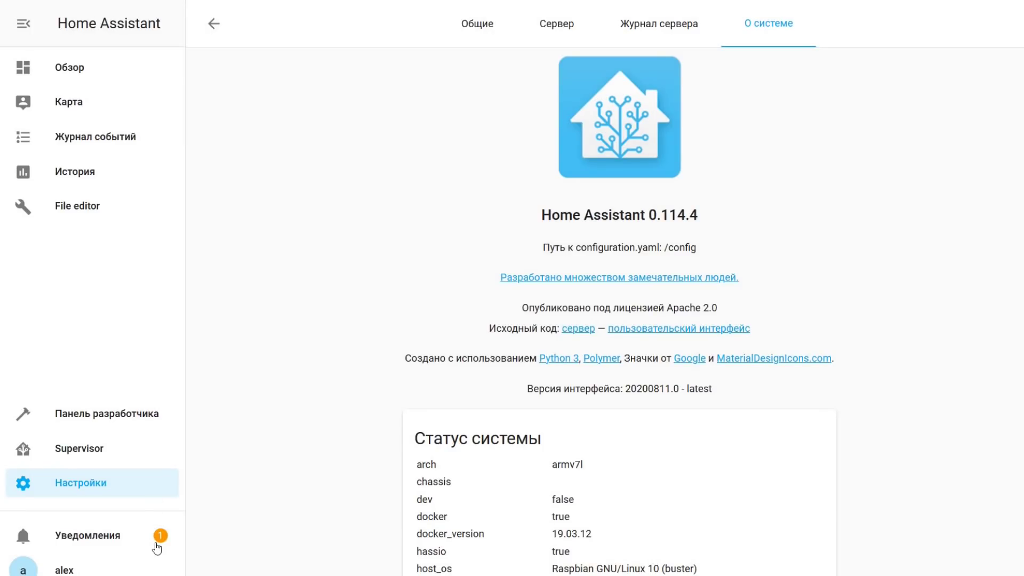
click(153, 540)
click(77, 175)
click(332, 24)
Step: Open the user profile, try the Светлая and Авто theme modes, and set the theme mode to Тёмная
click(69, 569)
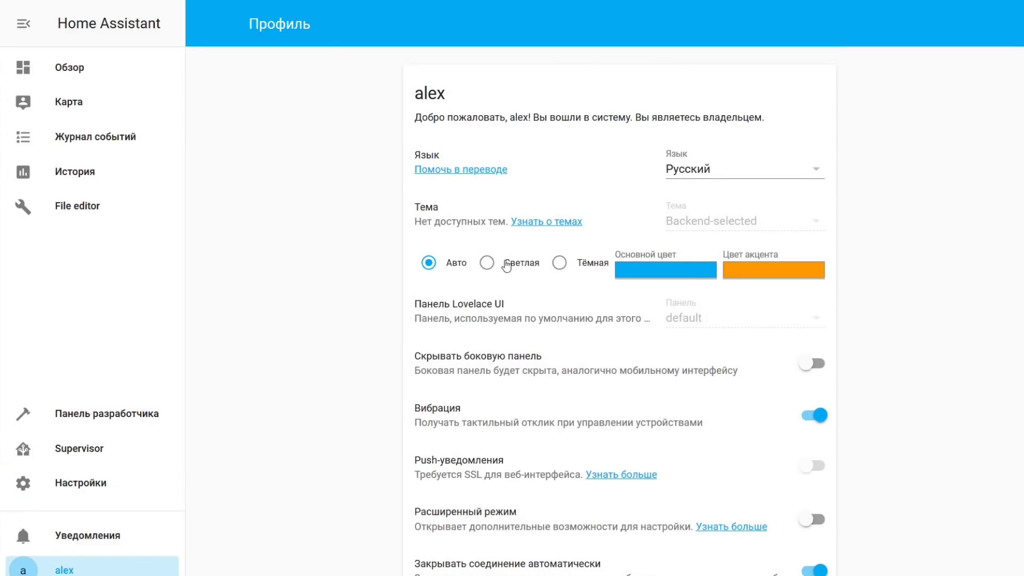
click(558, 263)
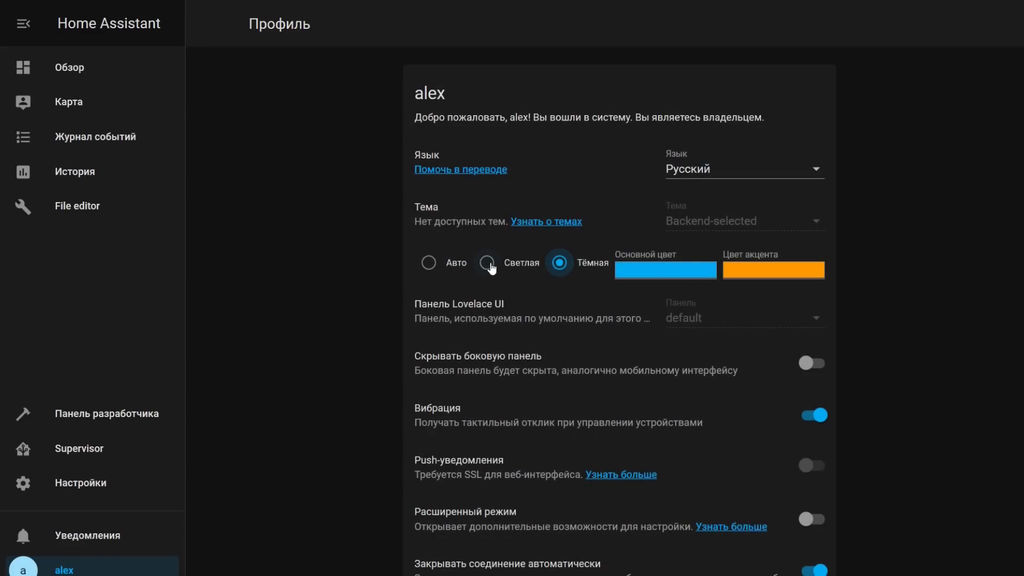
click(488, 264)
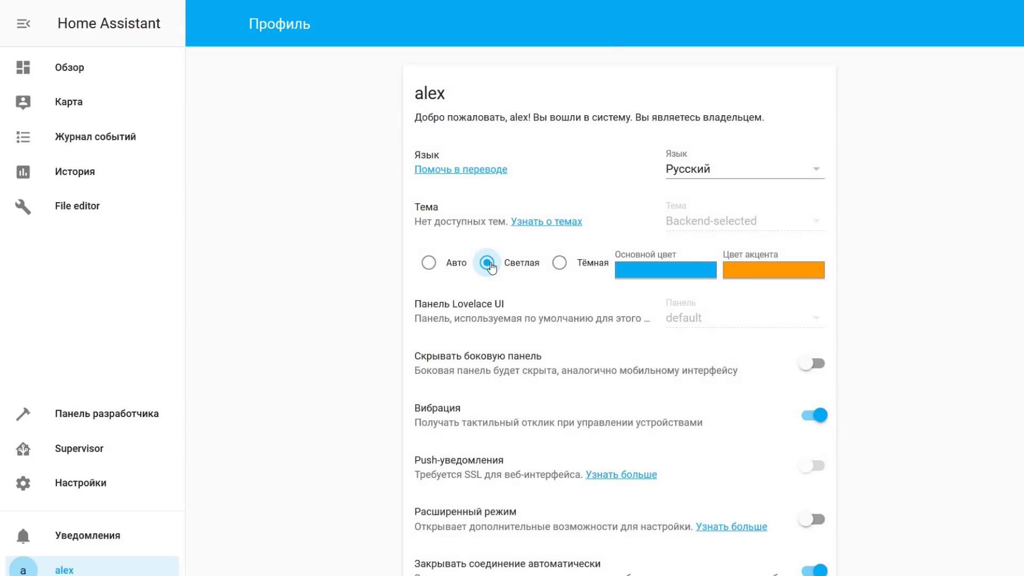
click(429, 264)
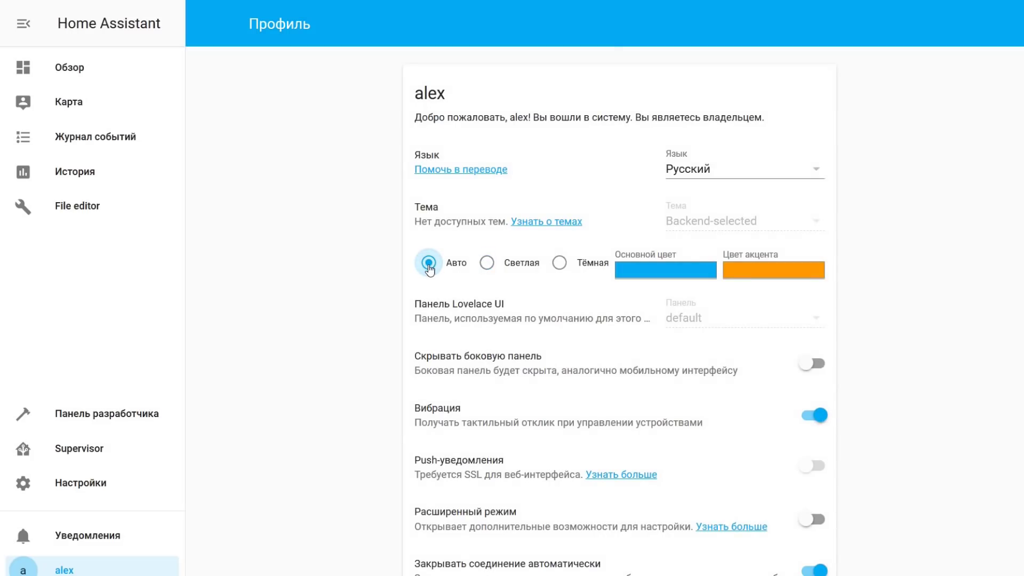
click(562, 265)
Step: Try green (90, 205, 41) and blue (32, 16, 231) as the theme's primary colour (Основной цвет)
click(647, 269)
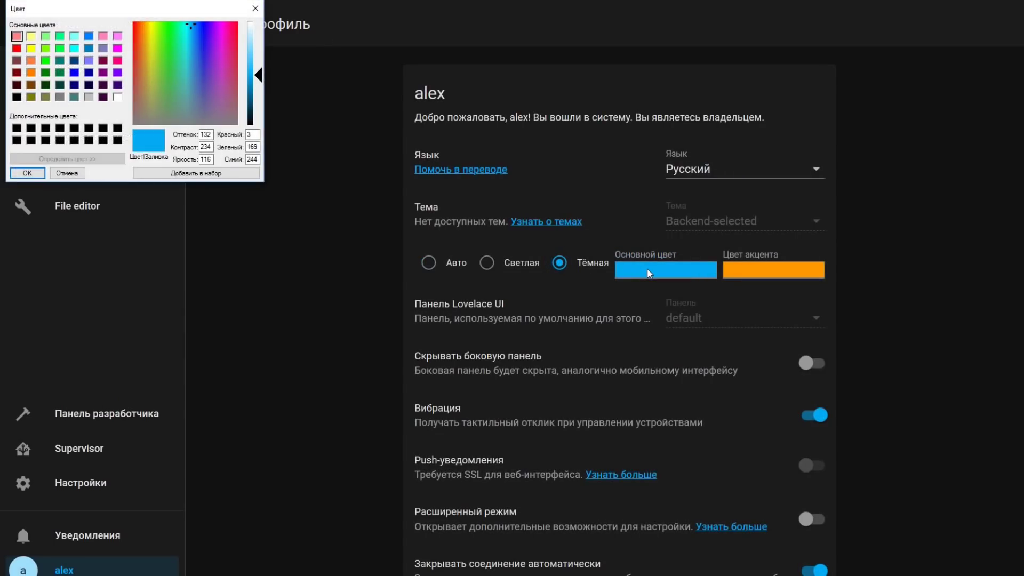
click(163, 57)
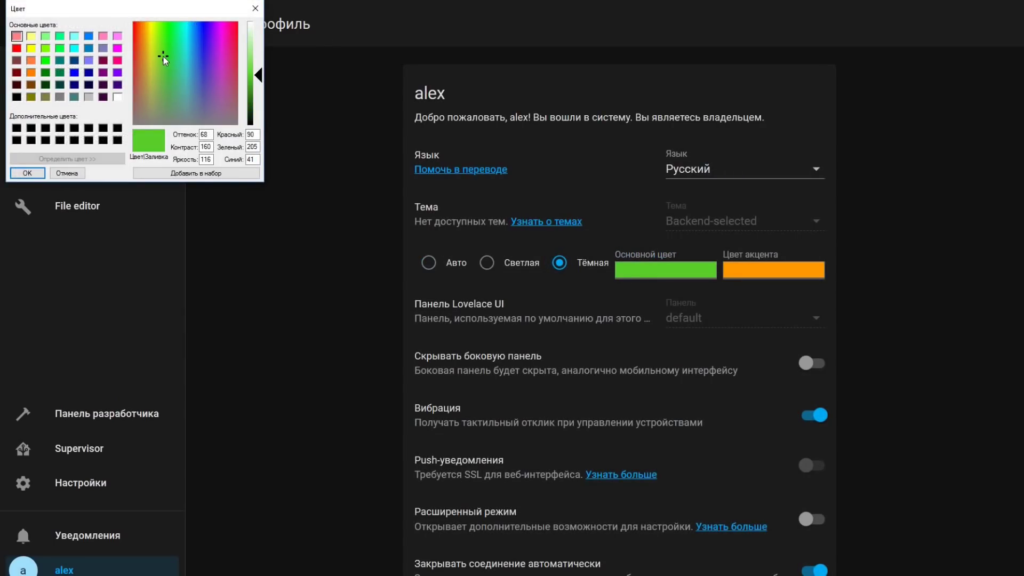
click(28, 172)
click(658, 271)
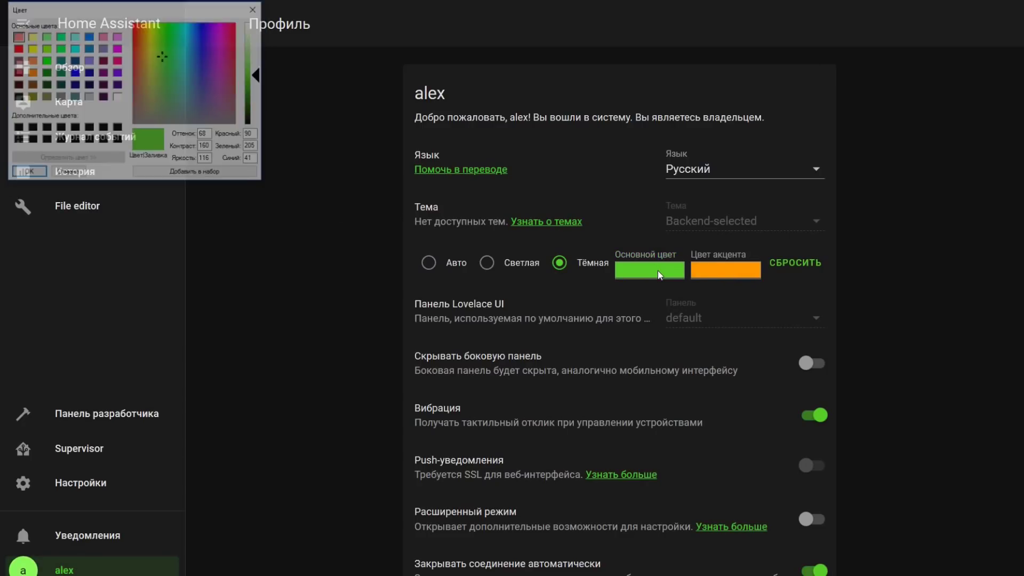
click(205, 36)
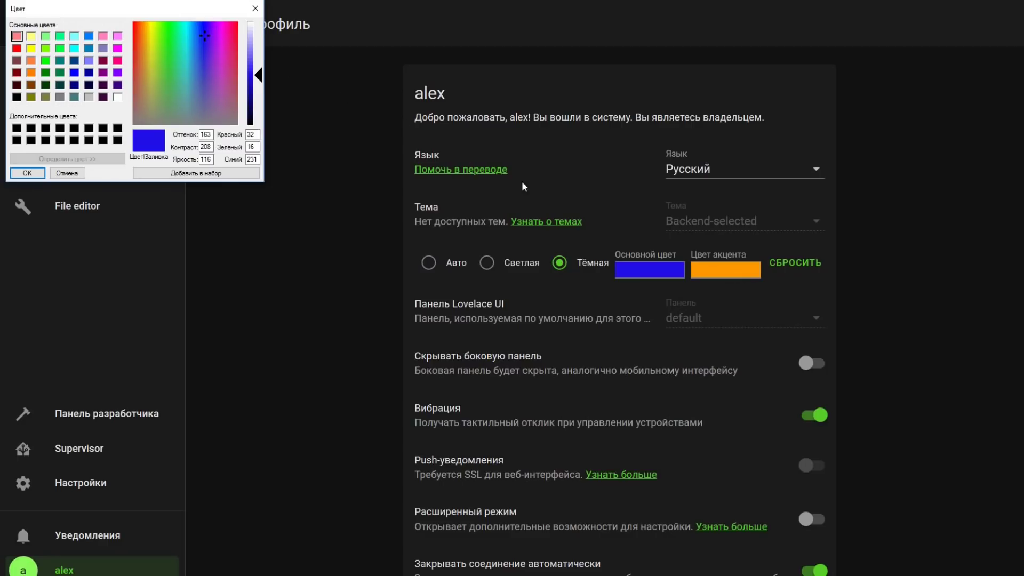
click(27, 173)
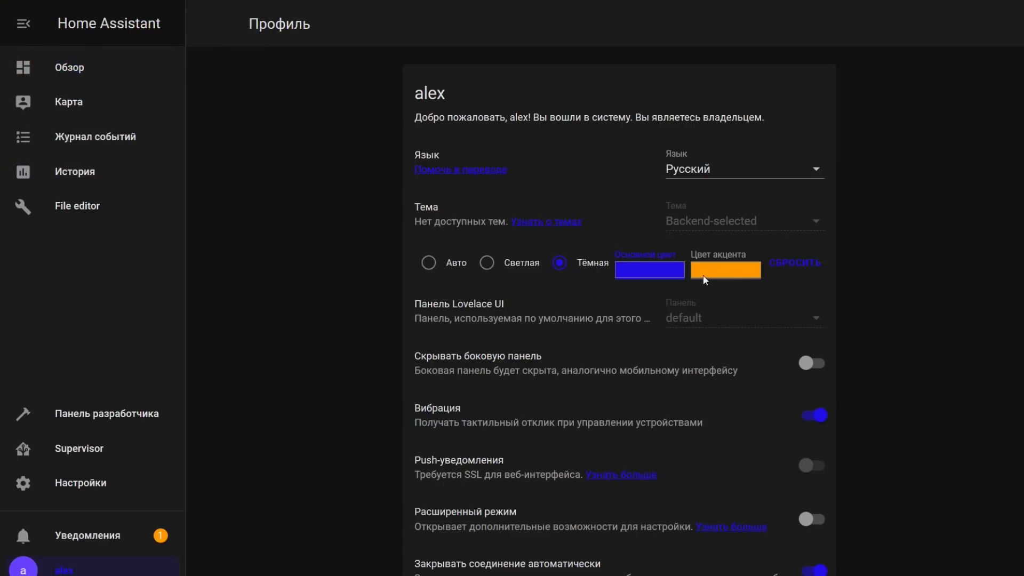
Step: Set the theme's accent colour to yellow (255, 255, 0) and its primary colour to light blue (15, 205, 232)
click(725, 270)
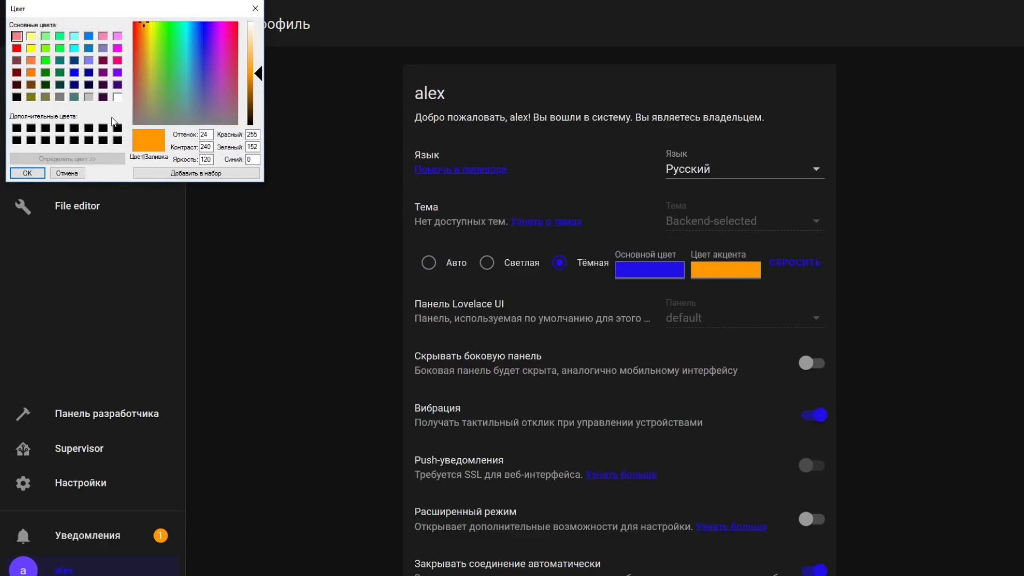
click(31, 48)
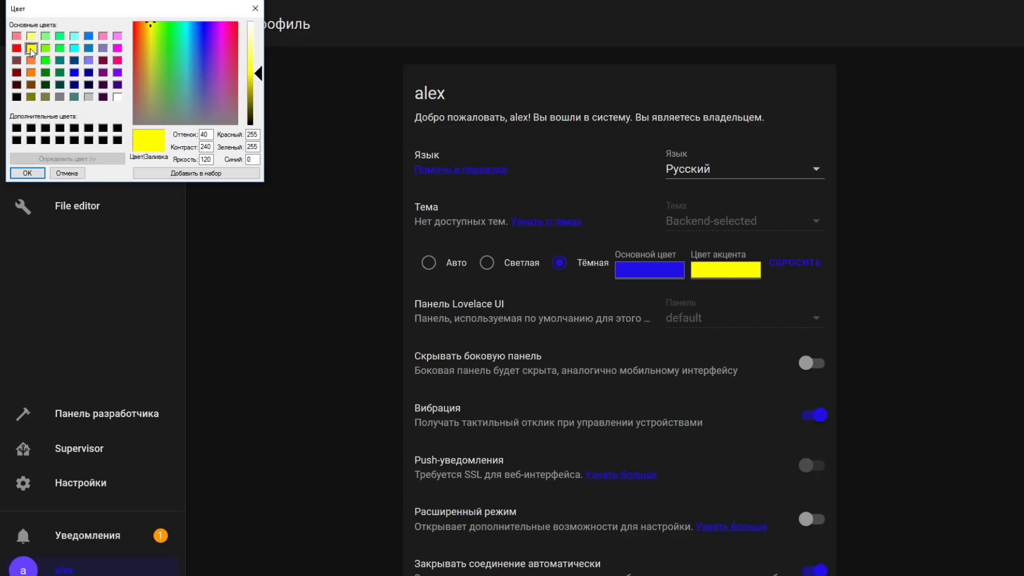
click(28, 173)
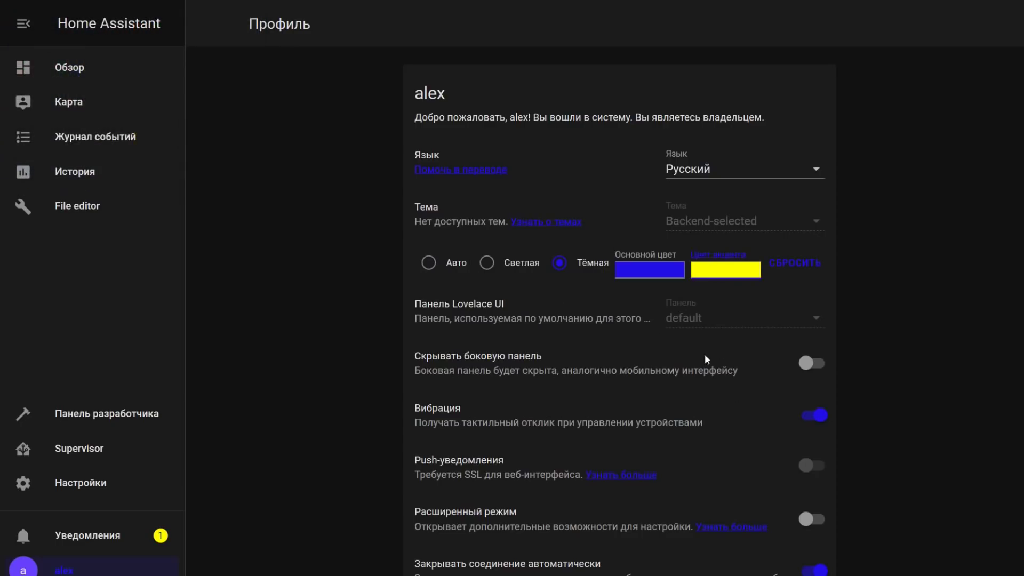
click(632, 271)
drag(199, 42, 188, 33)
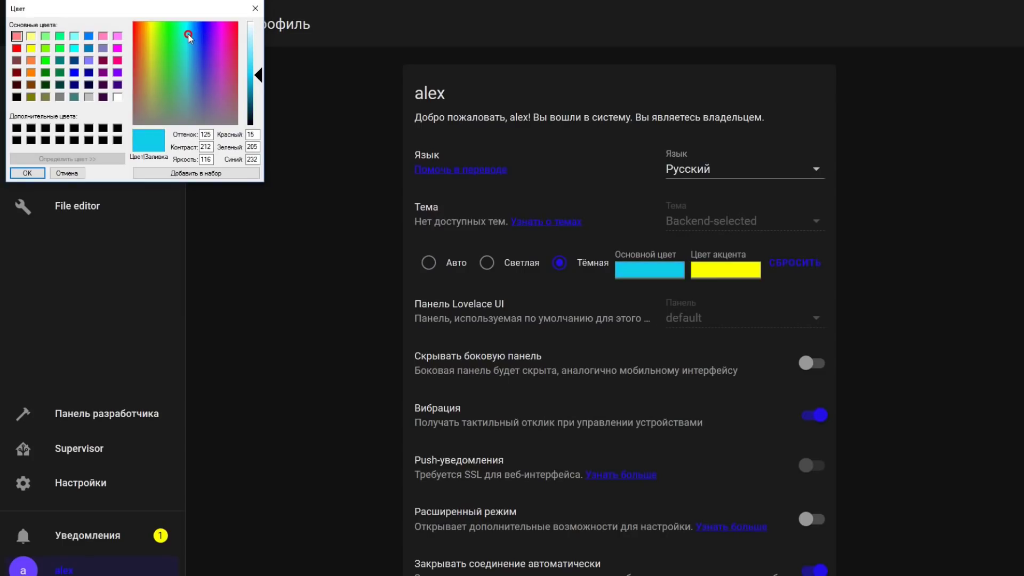
click(27, 173)
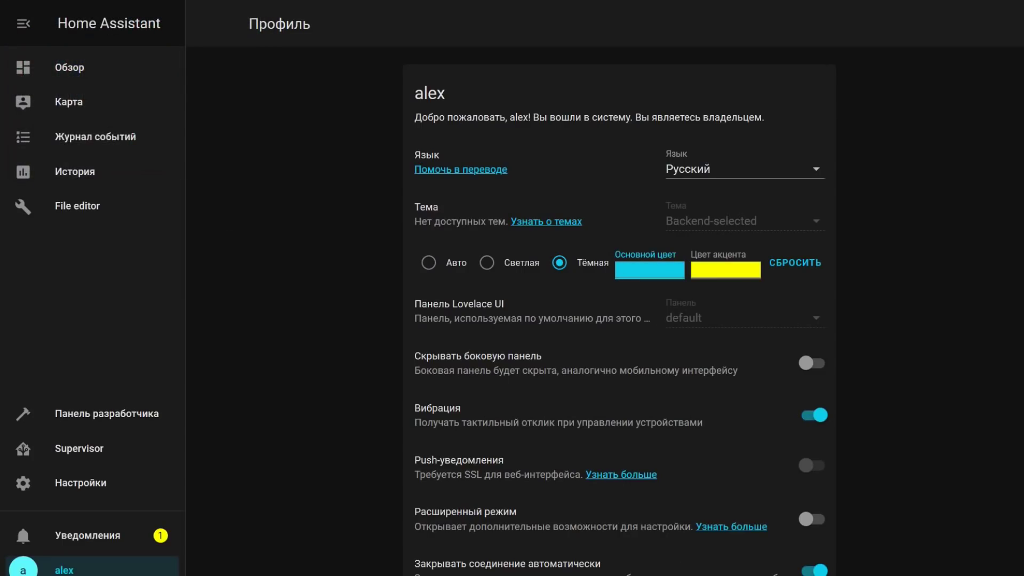
Step: Try the profile option that hides the sidebar (Скрывать боковую панель), and switch it off again
scroll(586, 294, down, 2)
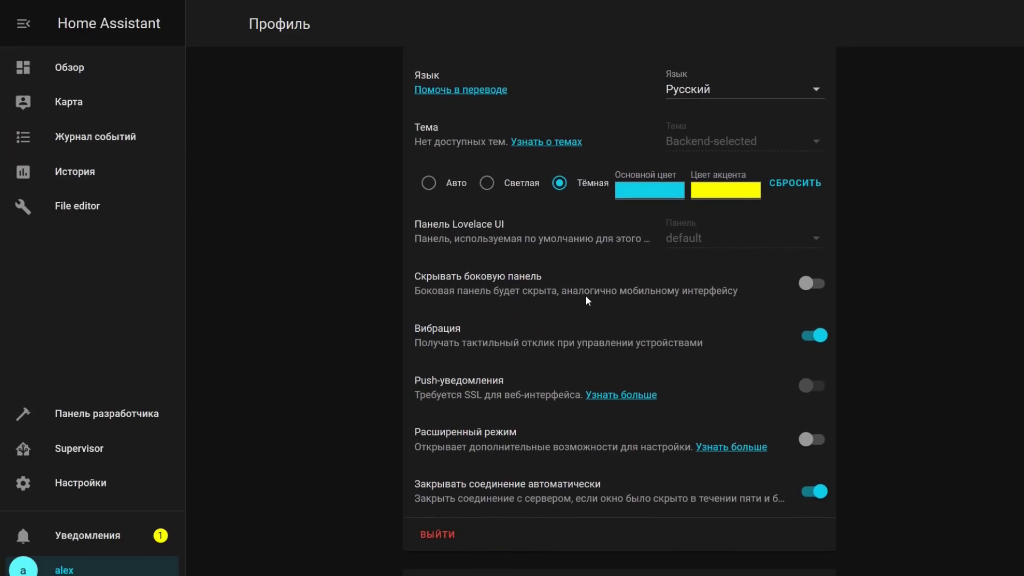
click(810, 284)
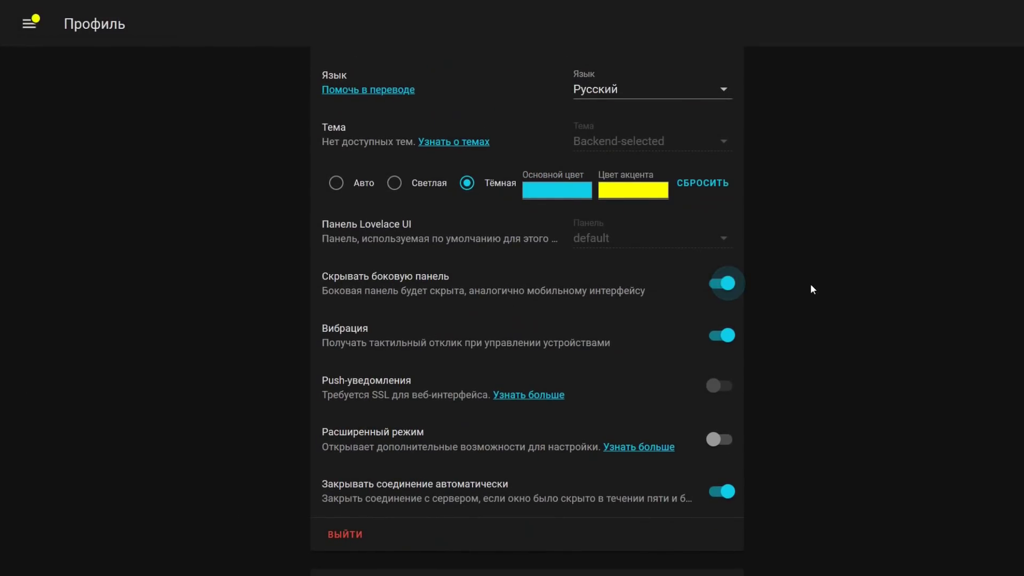
click(730, 287)
click(736, 286)
click(729, 287)
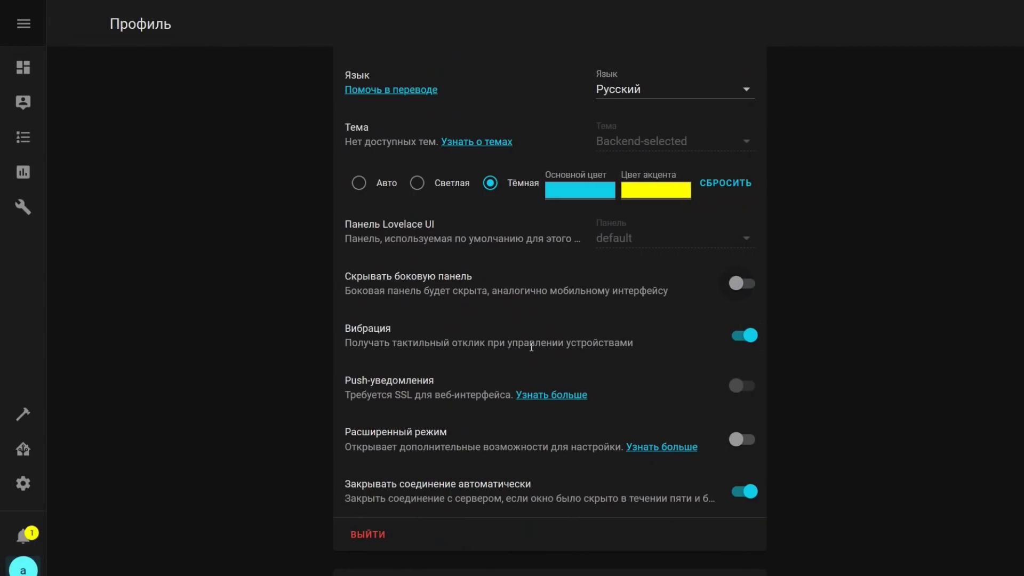
Step: Turn off vibration (Вибрация) and turn on advanced mode (Расширенный режим) in the profile
click(744, 336)
scroll(622, 320, down, 2)
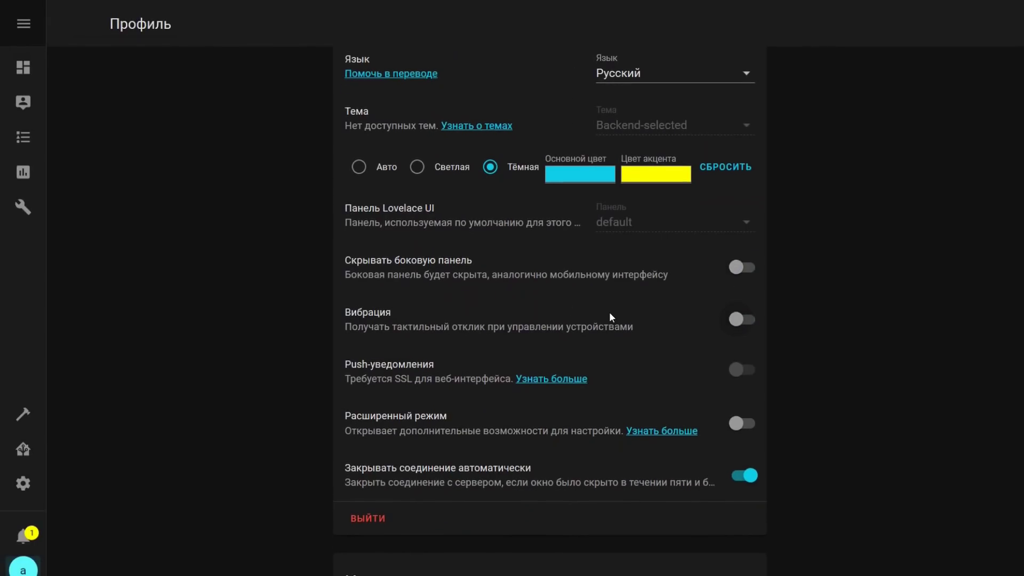
scroll(614, 312, down, 1)
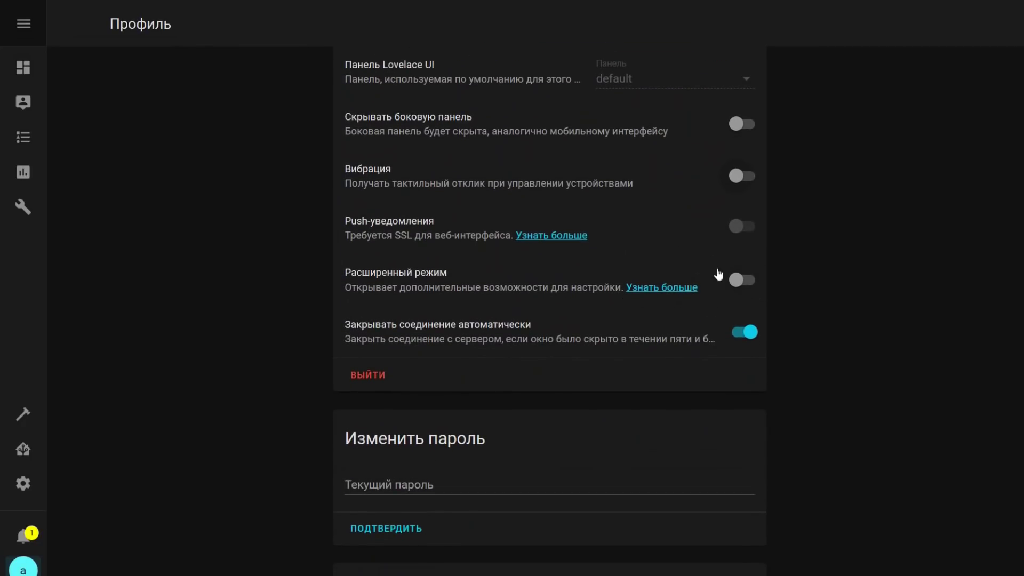
click(736, 283)
Step: Review the settings overview, and open the server page (Сервер) to examine its configuration check and server management sections
click(23, 483)
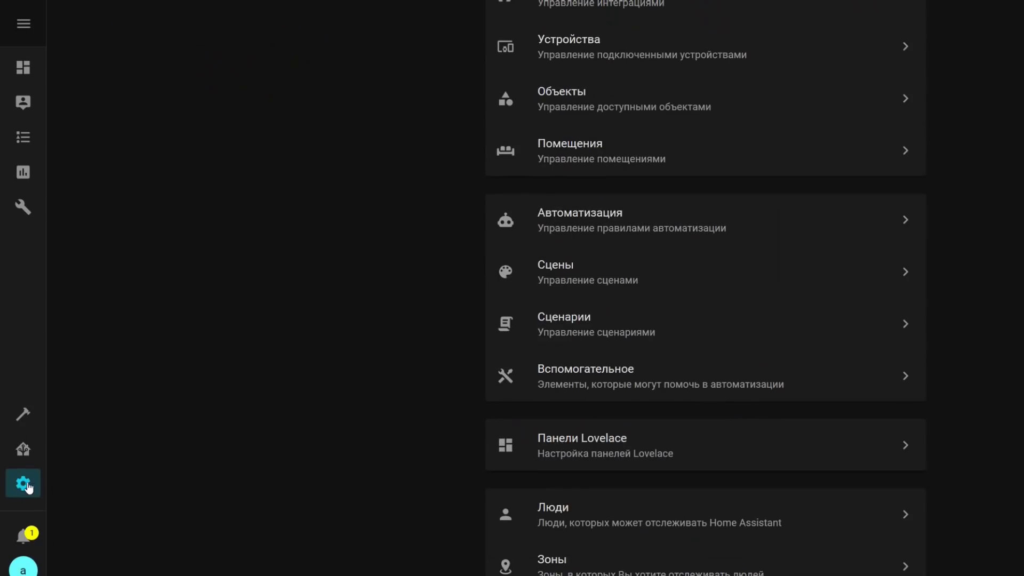
scroll(315, 395, up, 3)
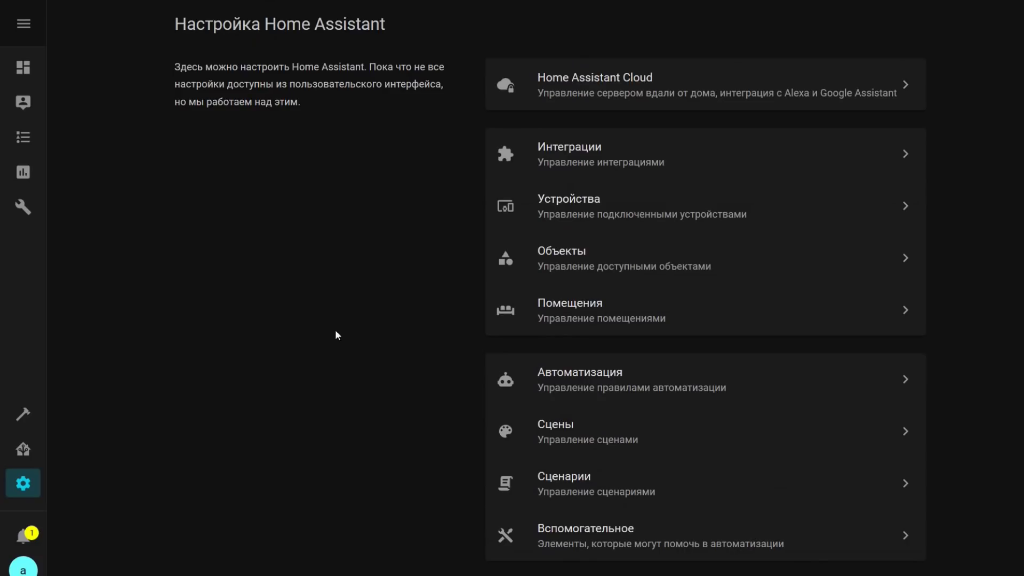
scroll(580, 327, down, 7)
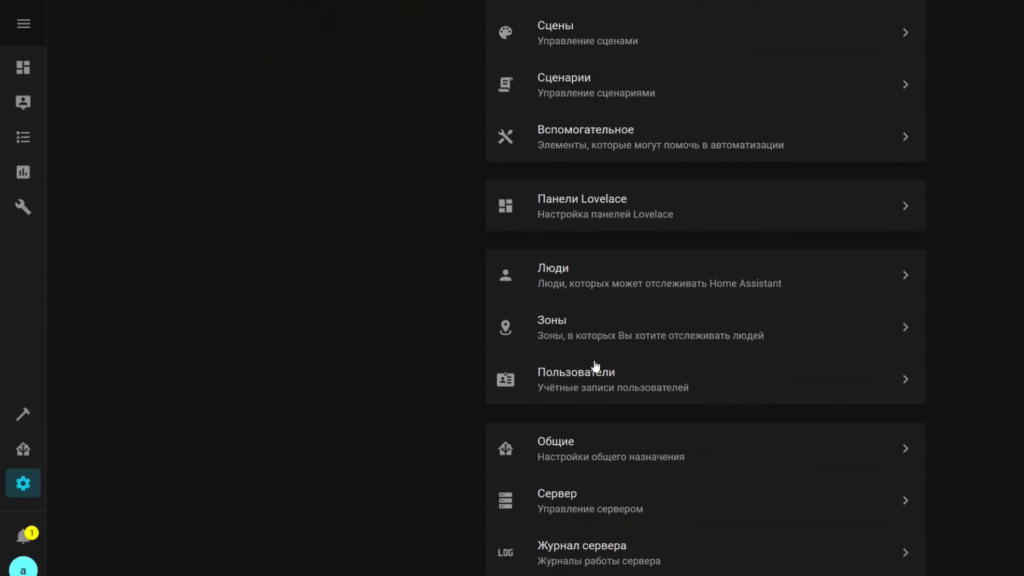
click(568, 496)
scroll(472, 299, down, 3)
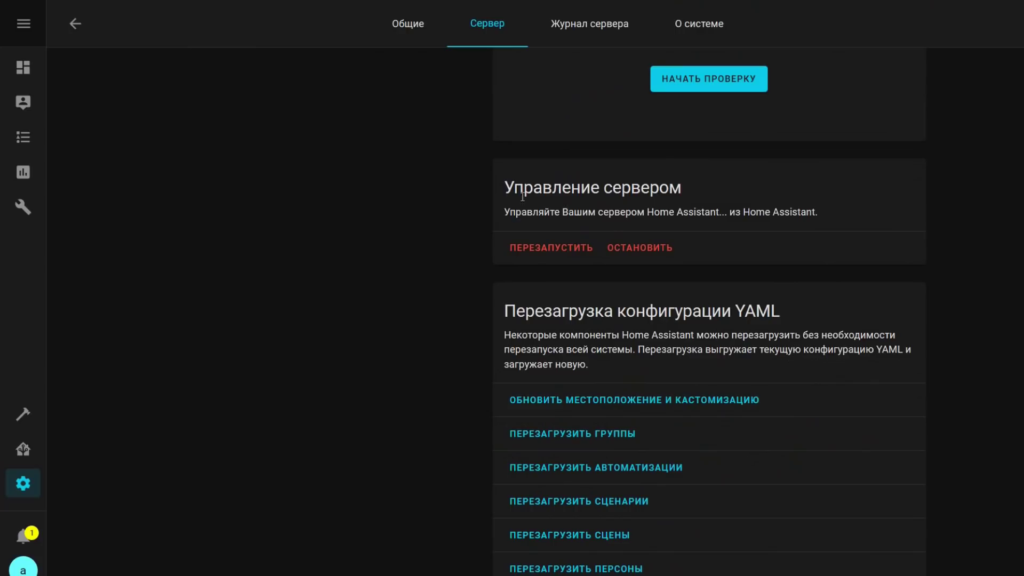
scroll(674, 244, up, 3)
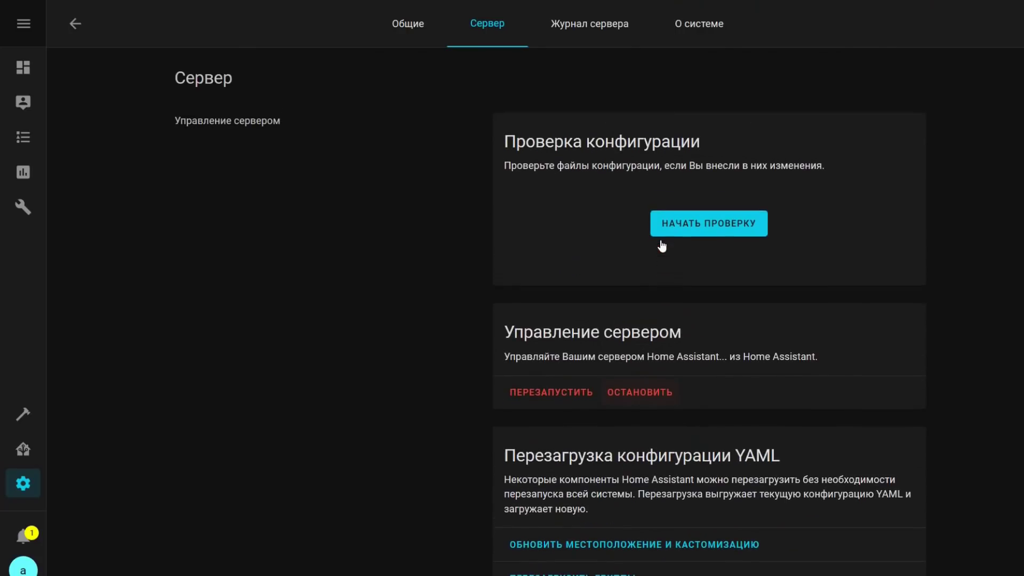
Step: Run the configuration check (Проверка конфигурации) and review the YAML configuration reload options below it
click(704, 226)
scroll(596, 255, down, 3)
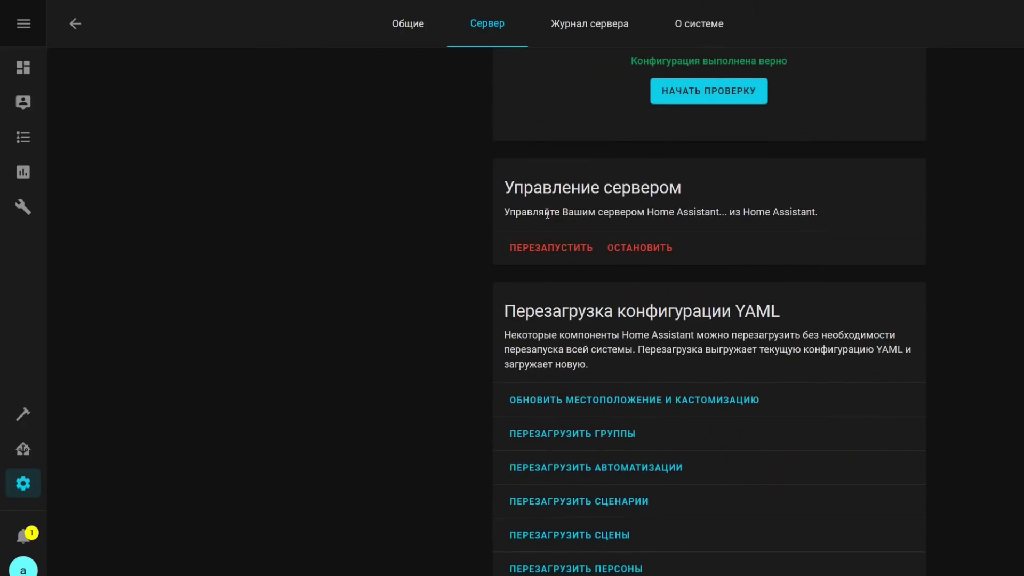
scroll(547, 214, down, 4)
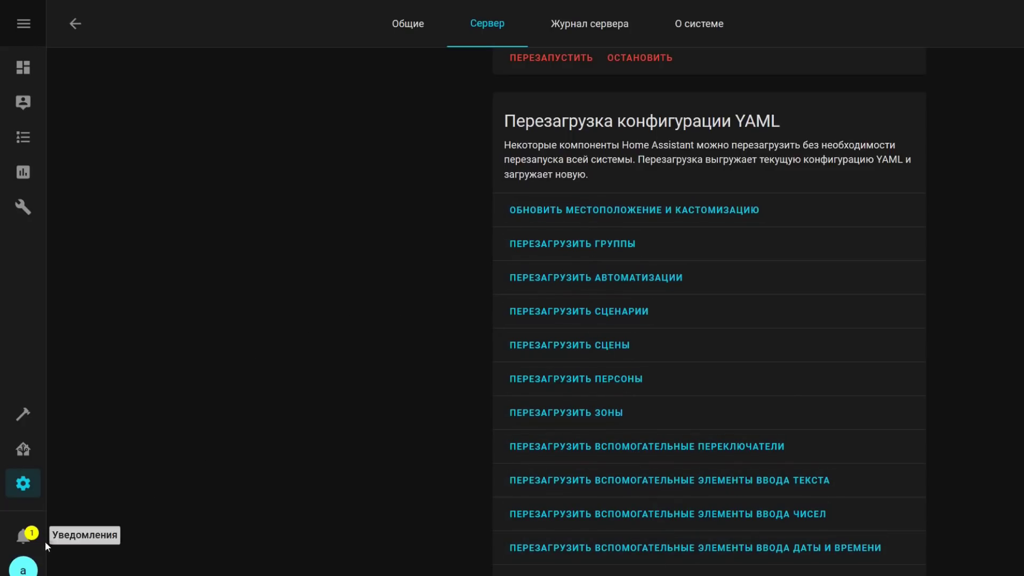
Step: Return to the user profile and examine the password change, multi-factor authentication, refresh token and long-lived access token sections
click(24, 566)
scroll(407, 385, down, 9)
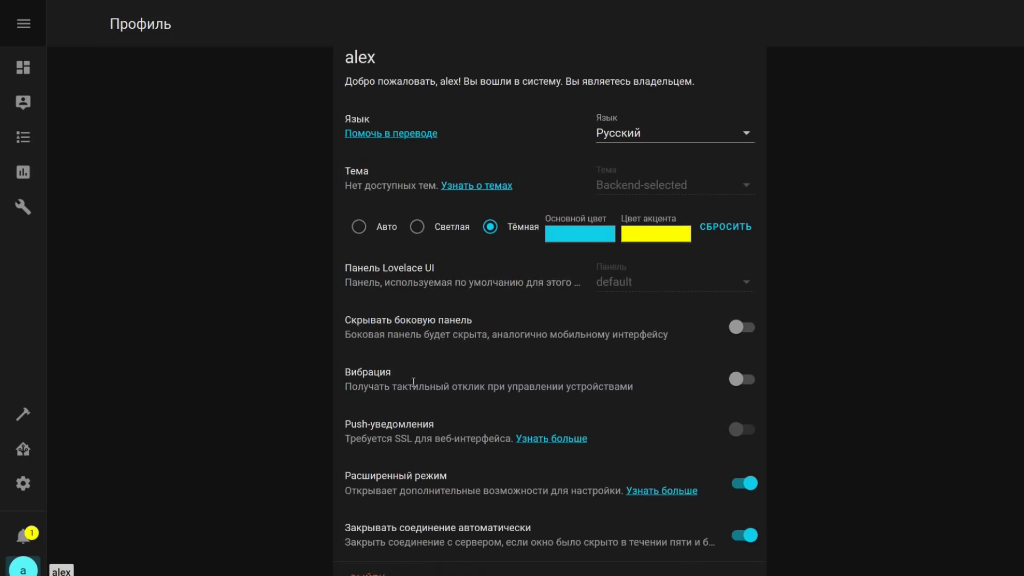
scroll(424, 389, down, 2)
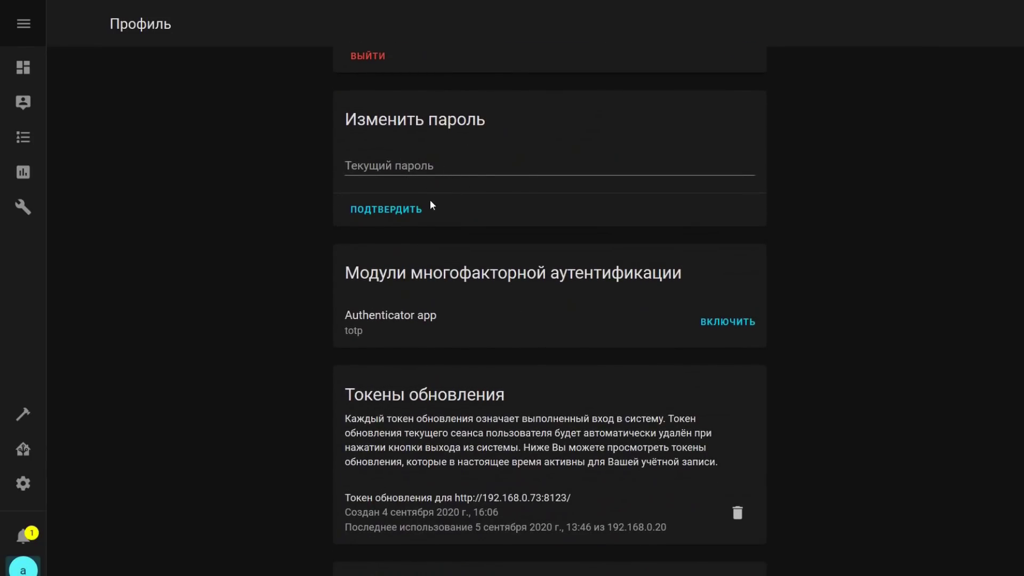
scroll(526, 340, down, 3)
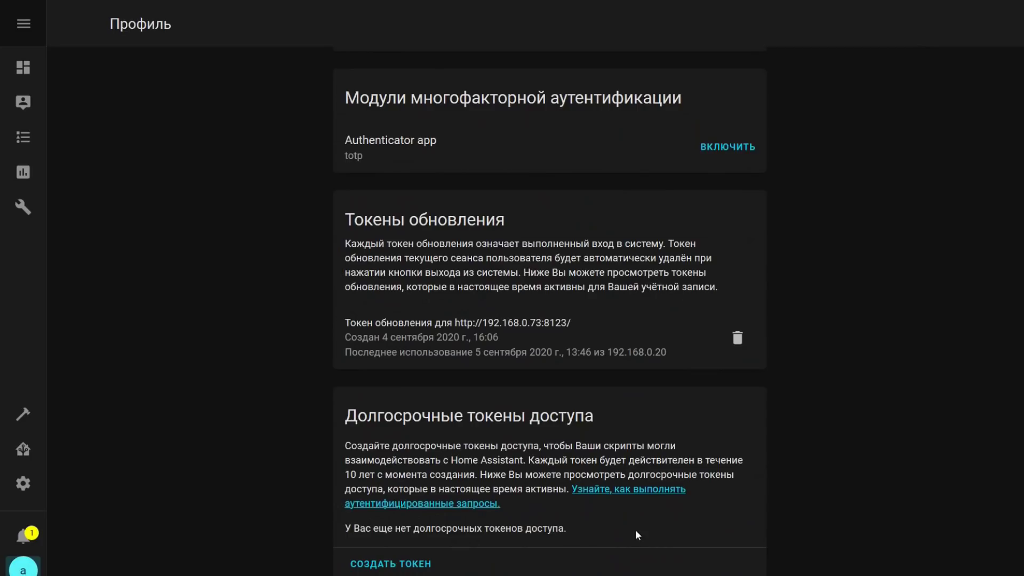
Step: Open the File editor, browse the files in the config folder, and open configuration.yaml
click(33, 211)
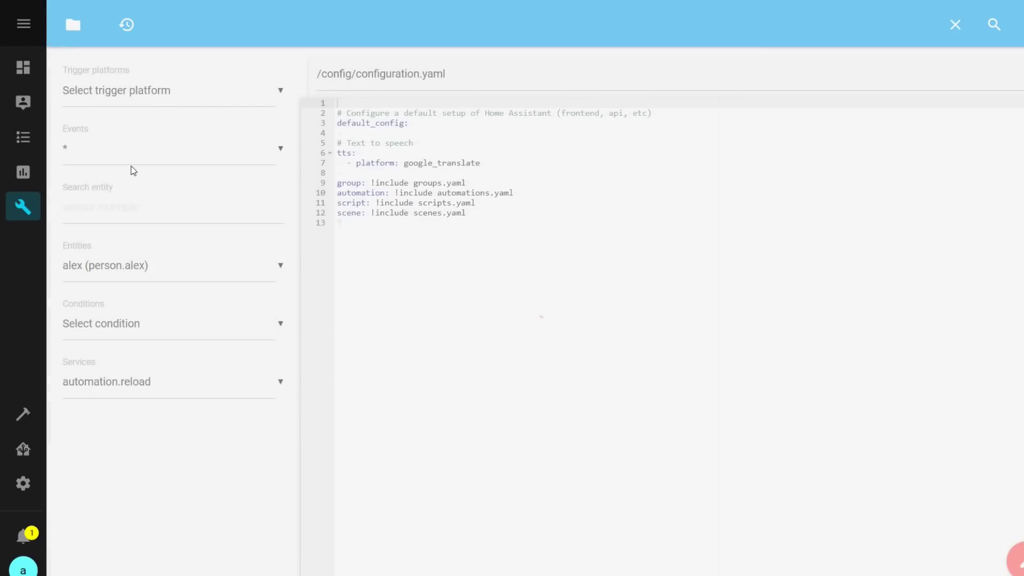
click(73, 24)
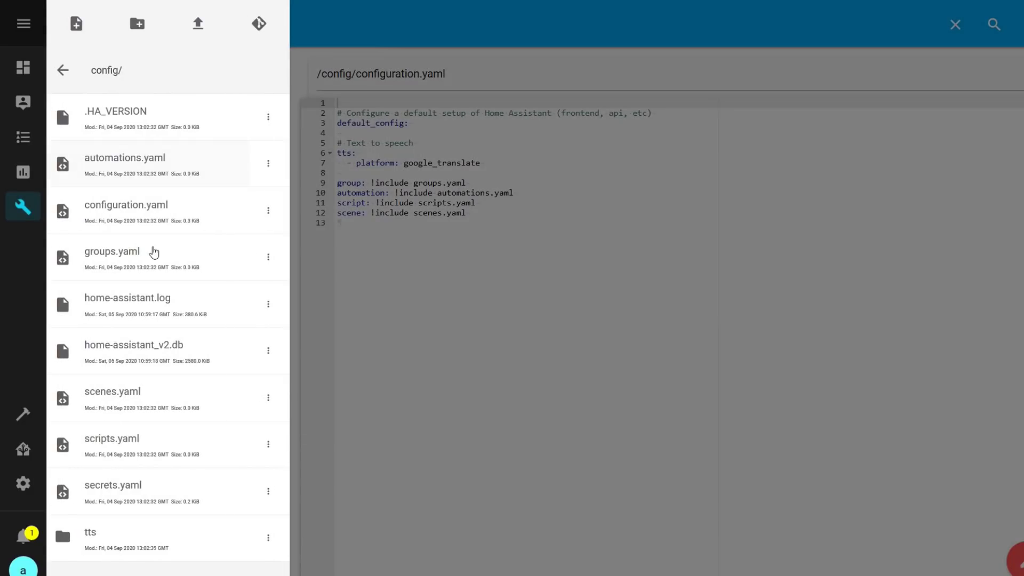
click(124, 209)
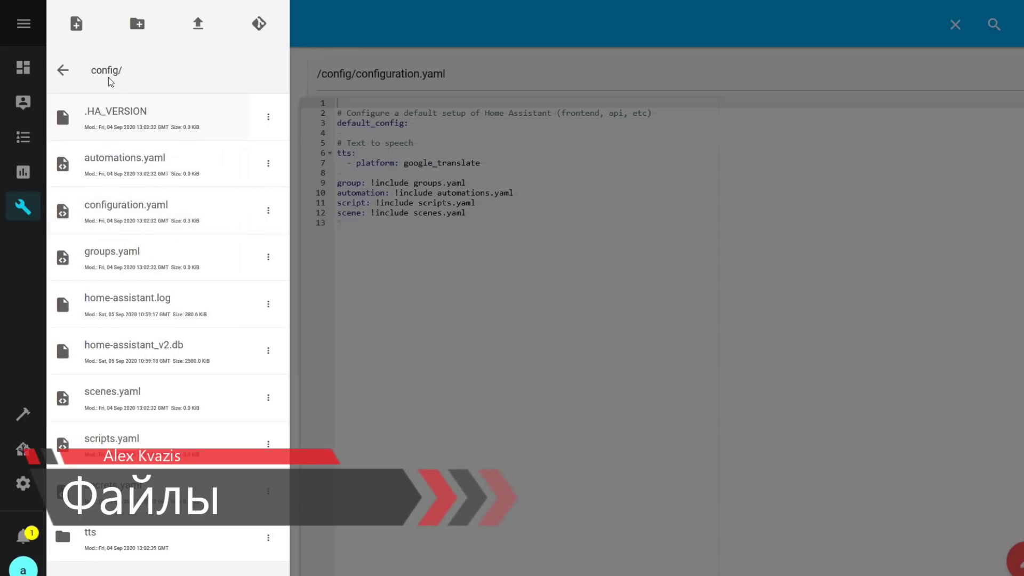
click(414, 243)
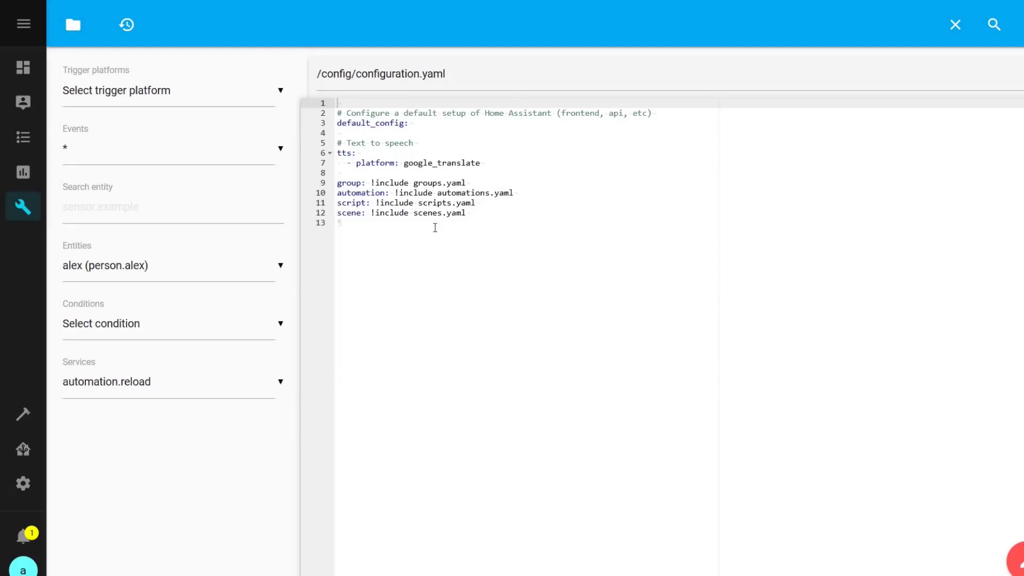
Step: Examine configuration.yaml, highlighting the default_config entry and the !include references for groups, automations, scripts and scenes
click(476, 211)
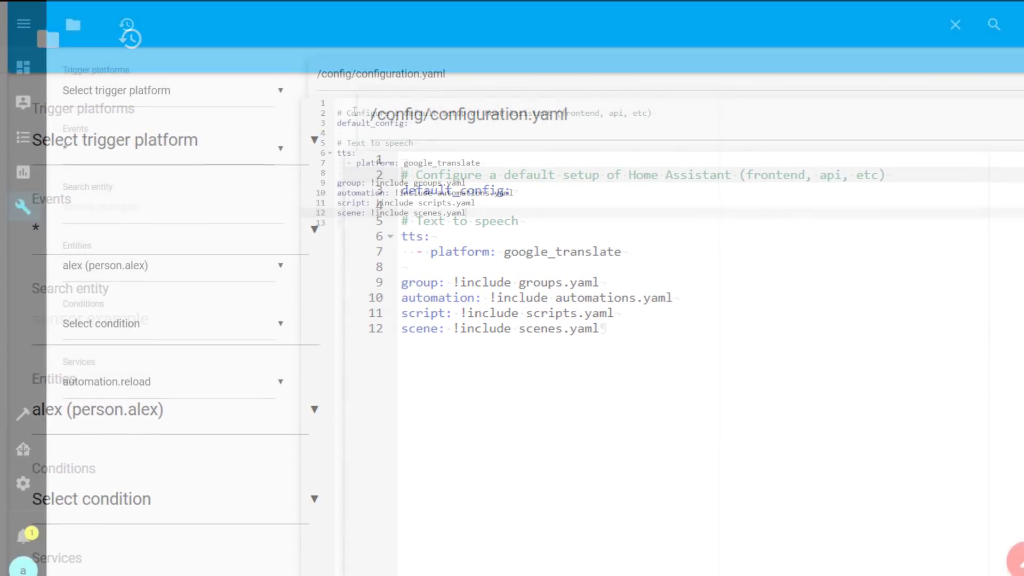
click(356, 123)
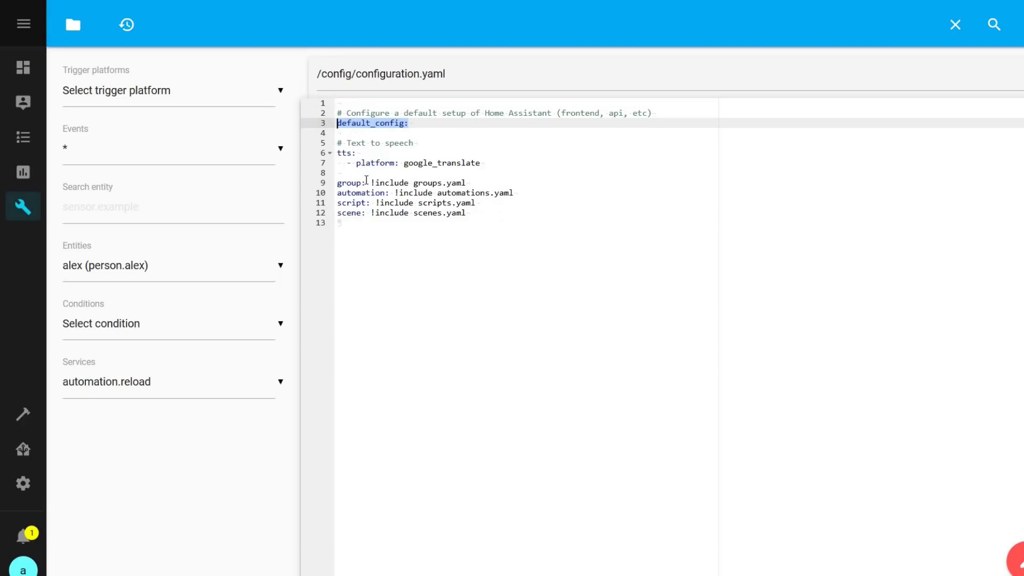
drag(367, 182, 467, 181)
drag(393, 193, 536, 195)
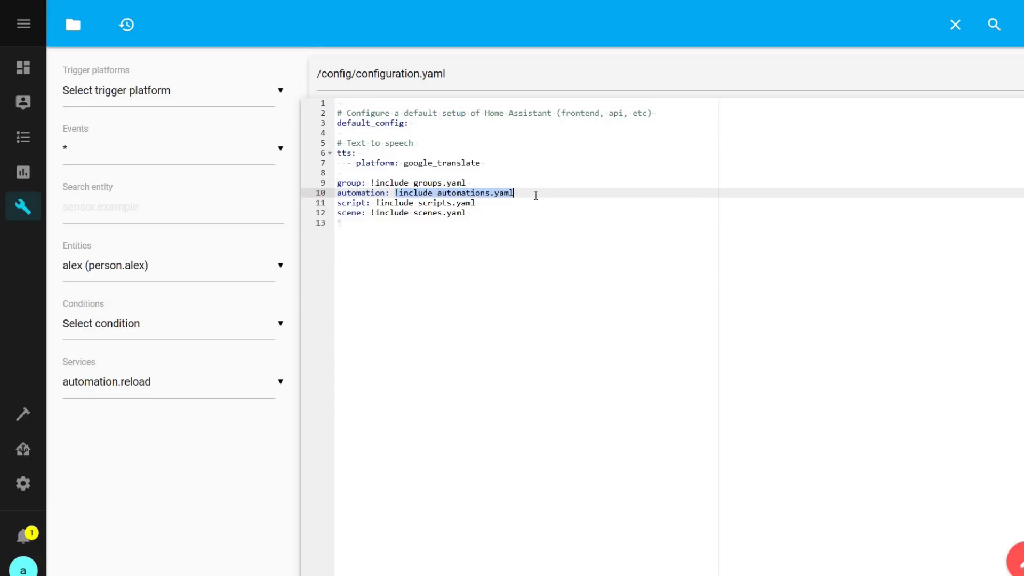
drag(372, 203, 476, 203)
drag(366, 212, 492, 216)
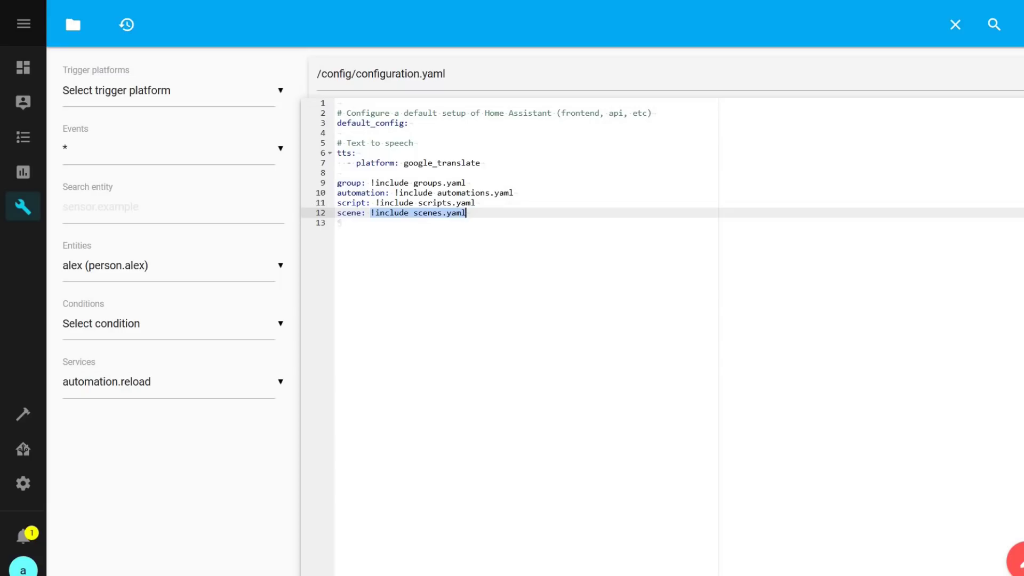
Step: Open secrets.yaml from the config folder to view its contents
click(74, 25)
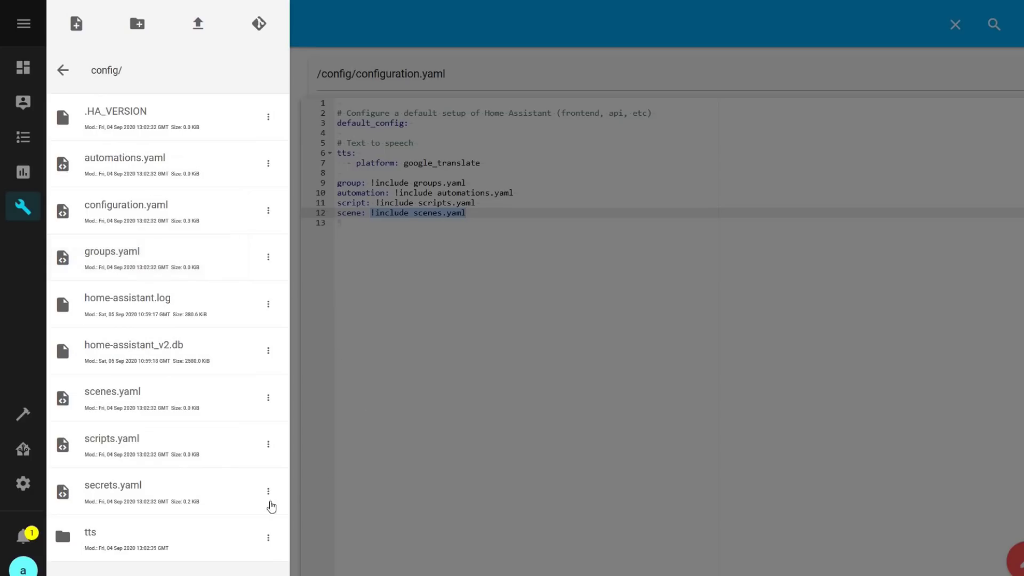
click(147, 489)
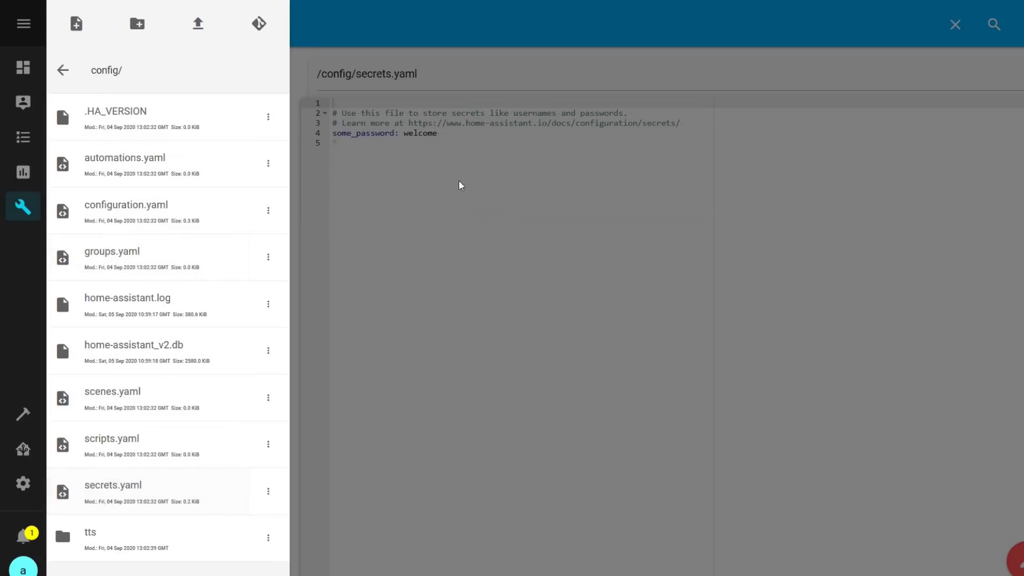